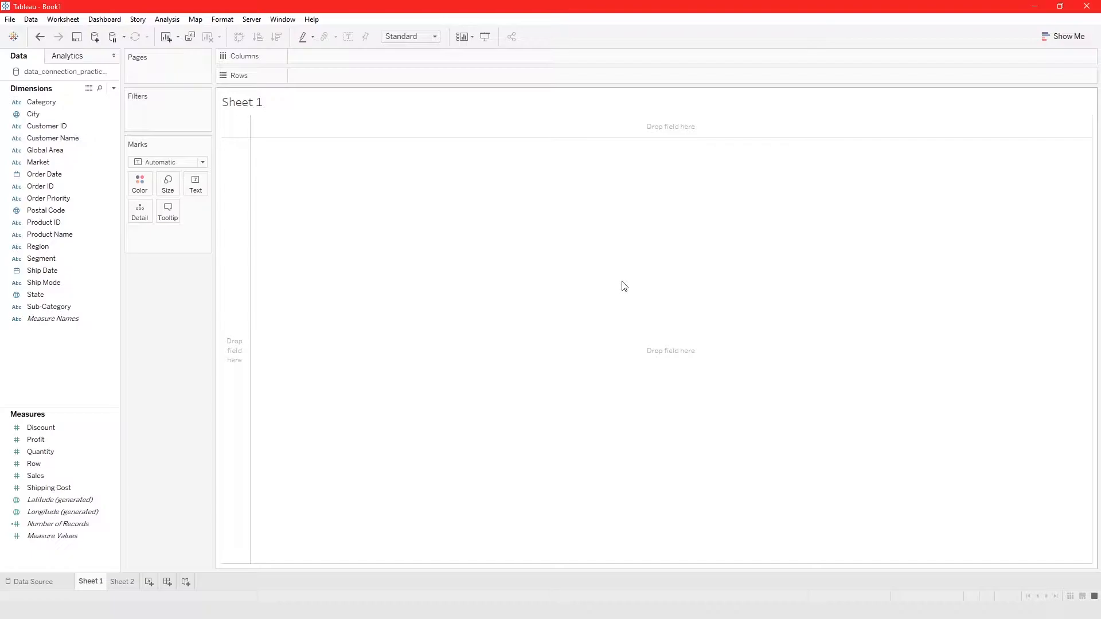
Build a bar chart with Sales on Columns and Market on Rows
mouse_move(36, 475)
left_mouse_down()
mouse_move(97, 473)
mouse_move(527, 116)
mouse_move(517, 62)
left_mouse_up()
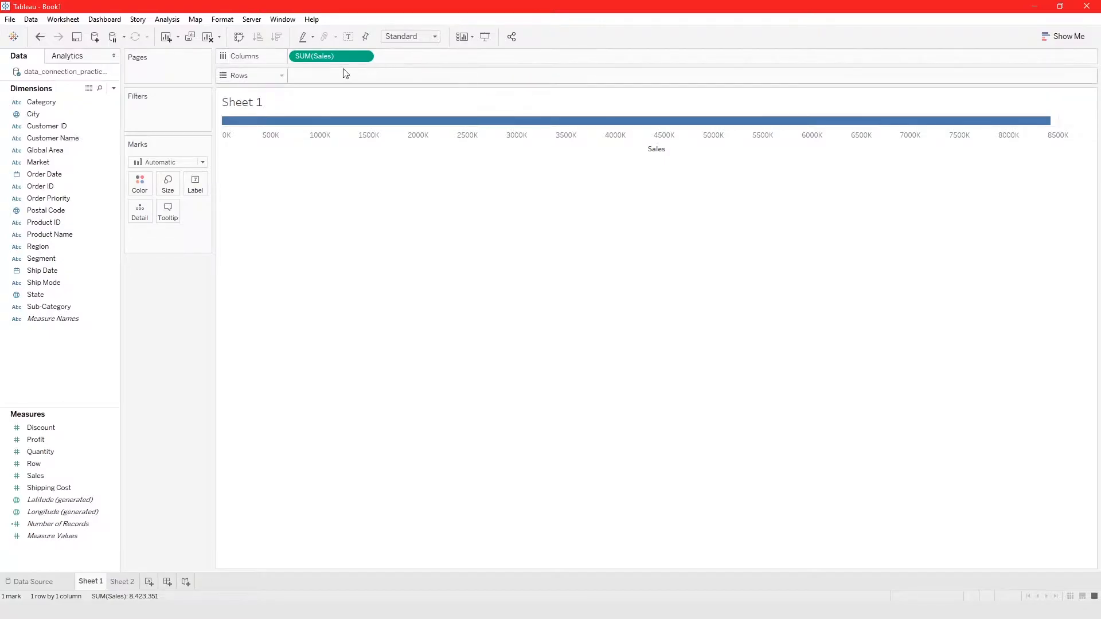
left_click(52, 223)
left_click_drag(68, 164, 396, 80)
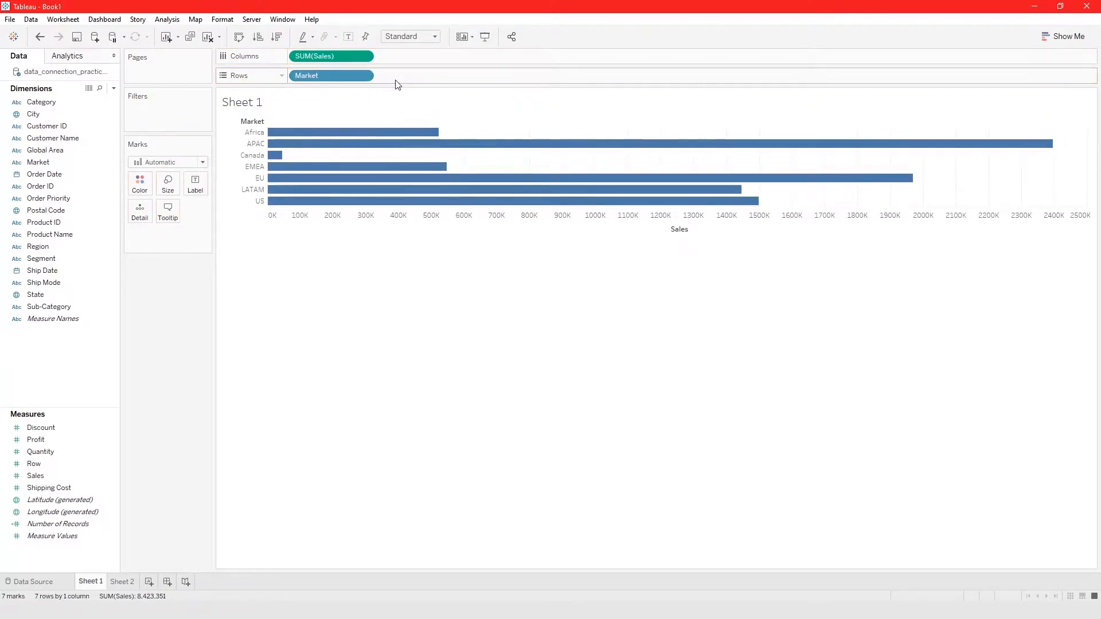
Add Category ahead of Market on Rows and take it off again
left_click(83, 235)
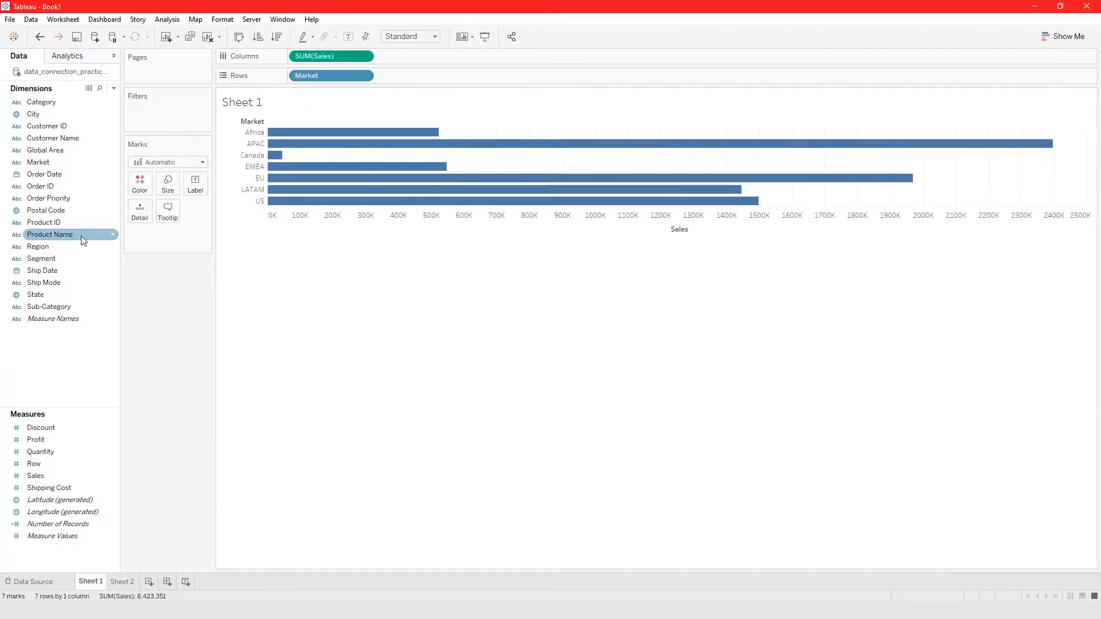
left_click(72, 260)
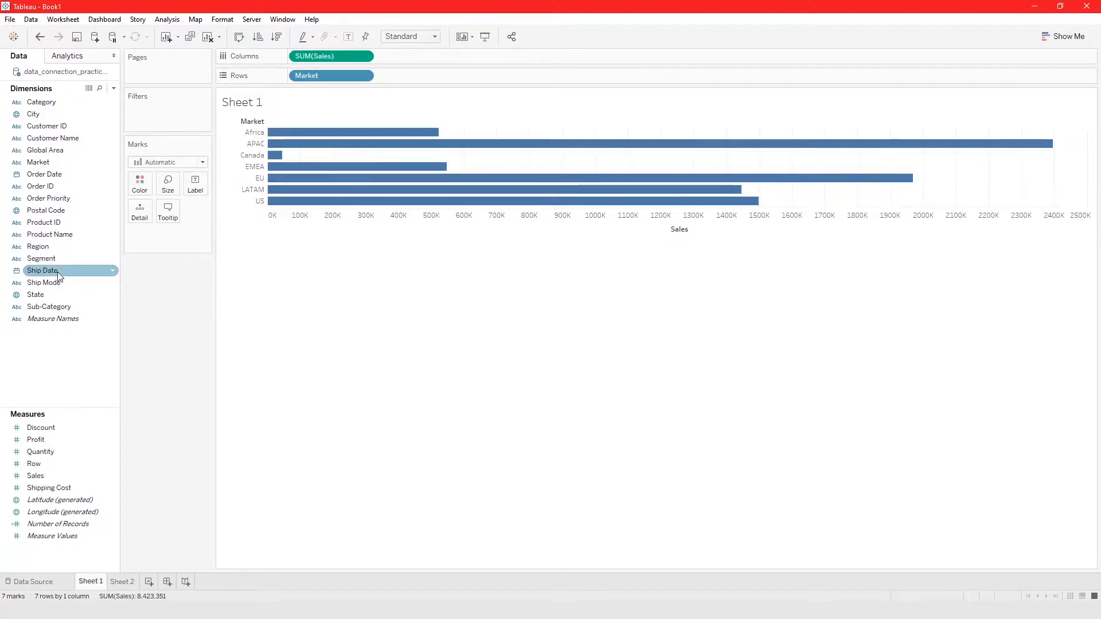
left_click_drag(57, 102, 310, 78)
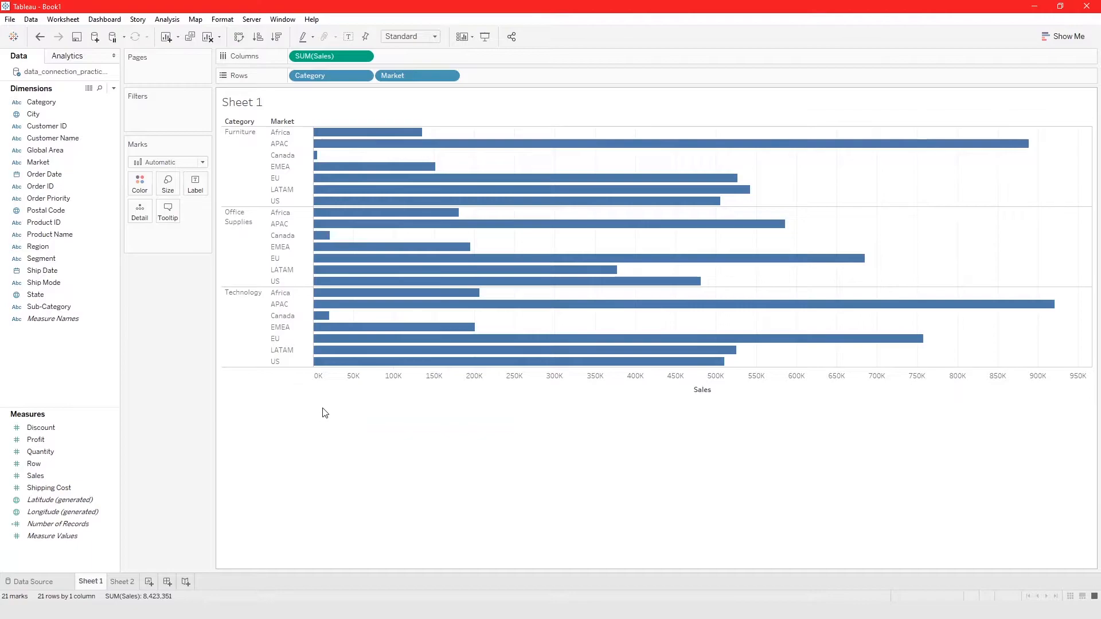
left_click_drag(321, 77, 112, 195)
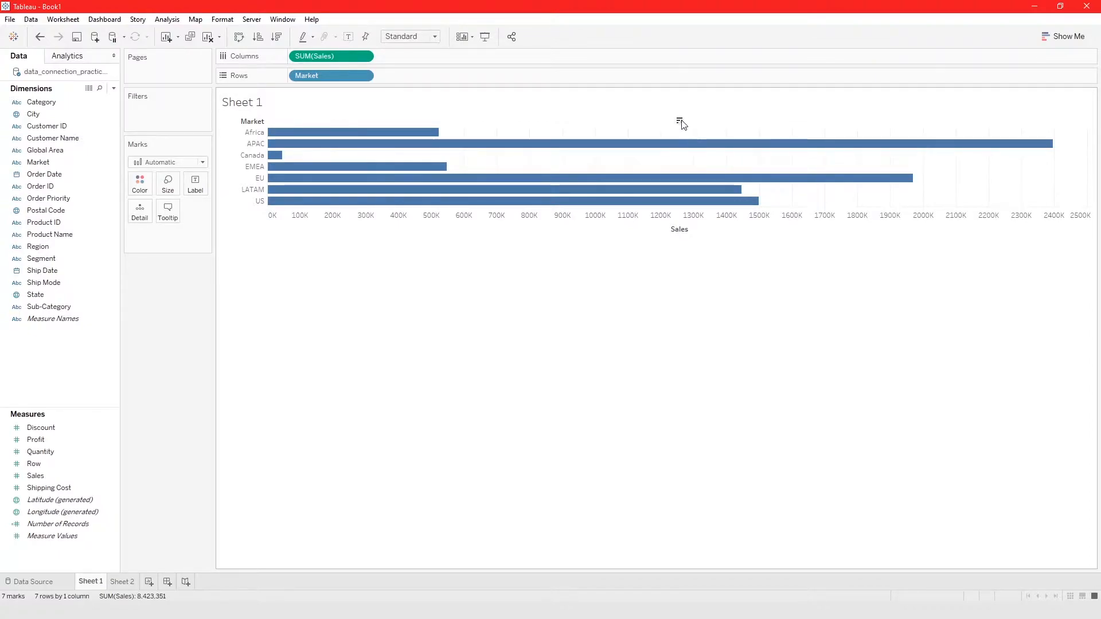
Sort the markets by Sales in descending order, switch to ascending order, and clear the sort
left_click(680, 122)
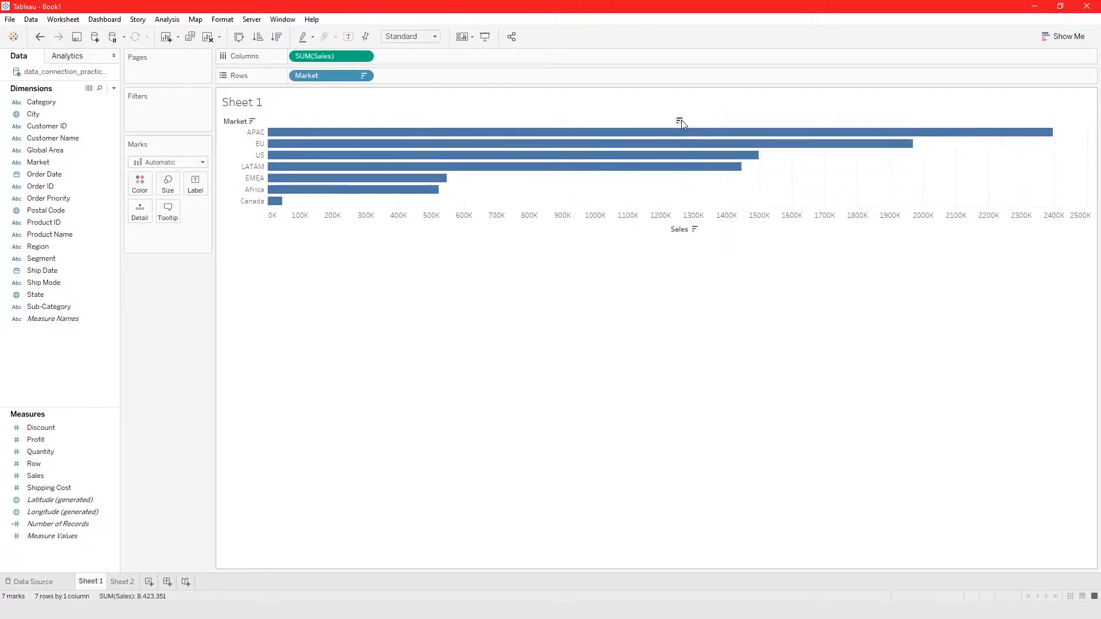
mouse_move(685, 156)
mouse_move(299, 147)
left_click(253, 121)
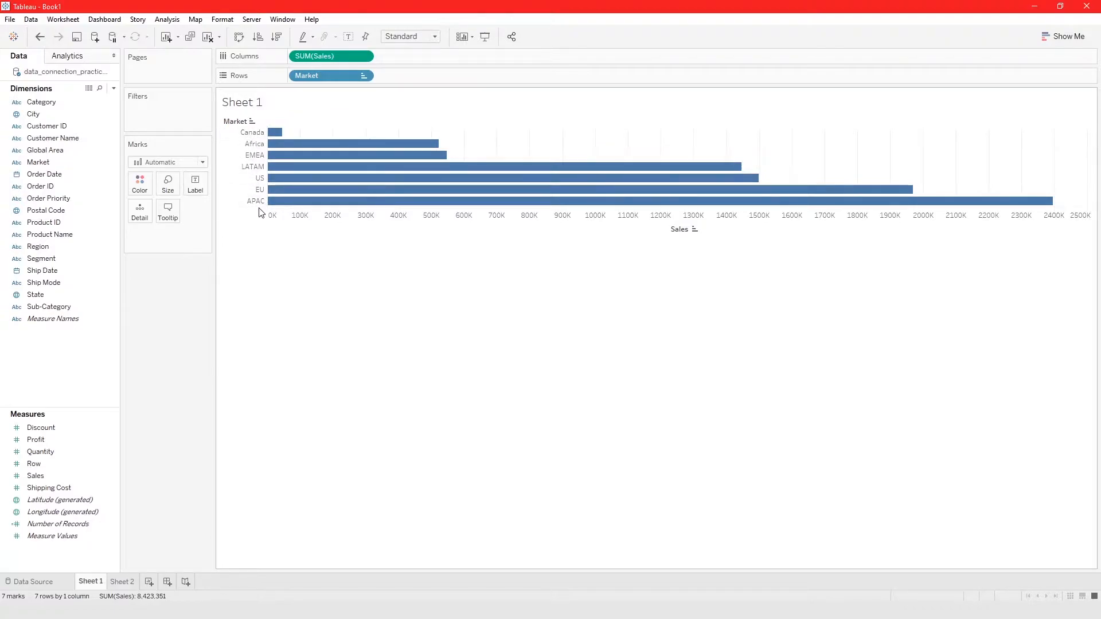
left_click(253, 122)
Sort the Market names in reverse alphabetical order and clear that sort
mouse_move(254, 129)
left_mouse_down()
mouse_move(261, 202)
mouse_move(266, 125)
left_mouse_up()
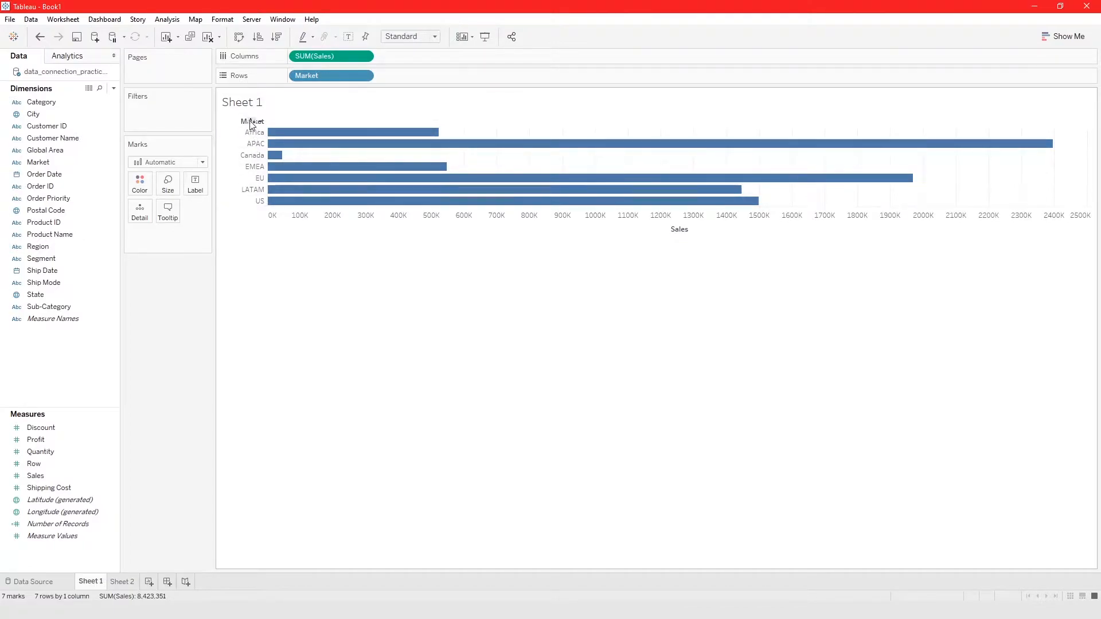
left_click(253, 122)
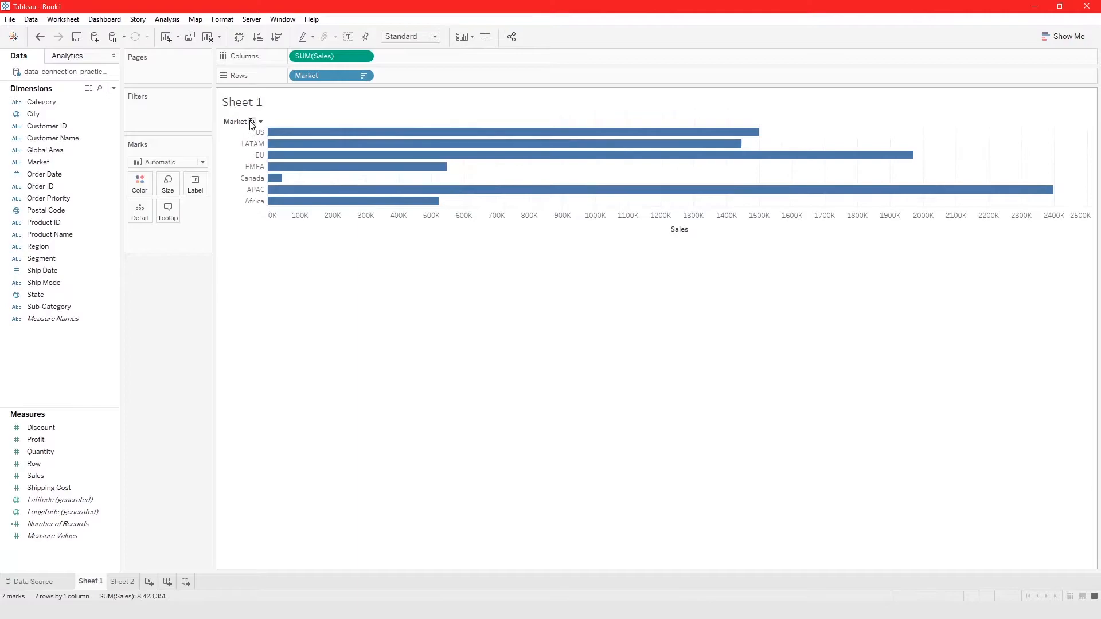
left_click(252, 122)
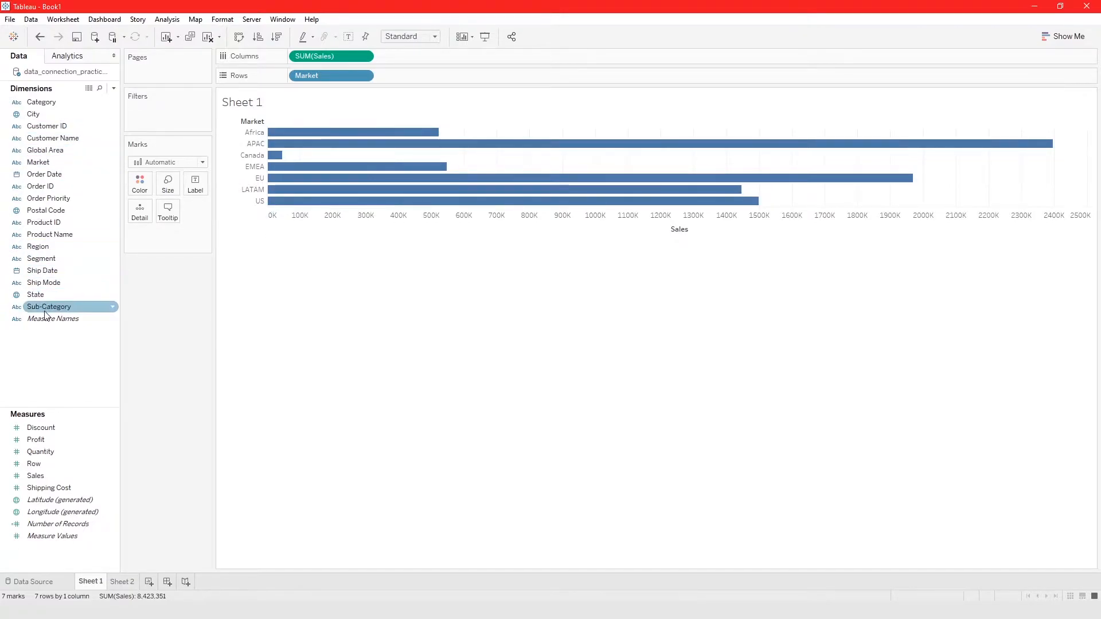
Add Category ahead of Market on Rows and sort the markets within each category by Sales in ascending order
left_click_drag(41, 102, 294, 73)
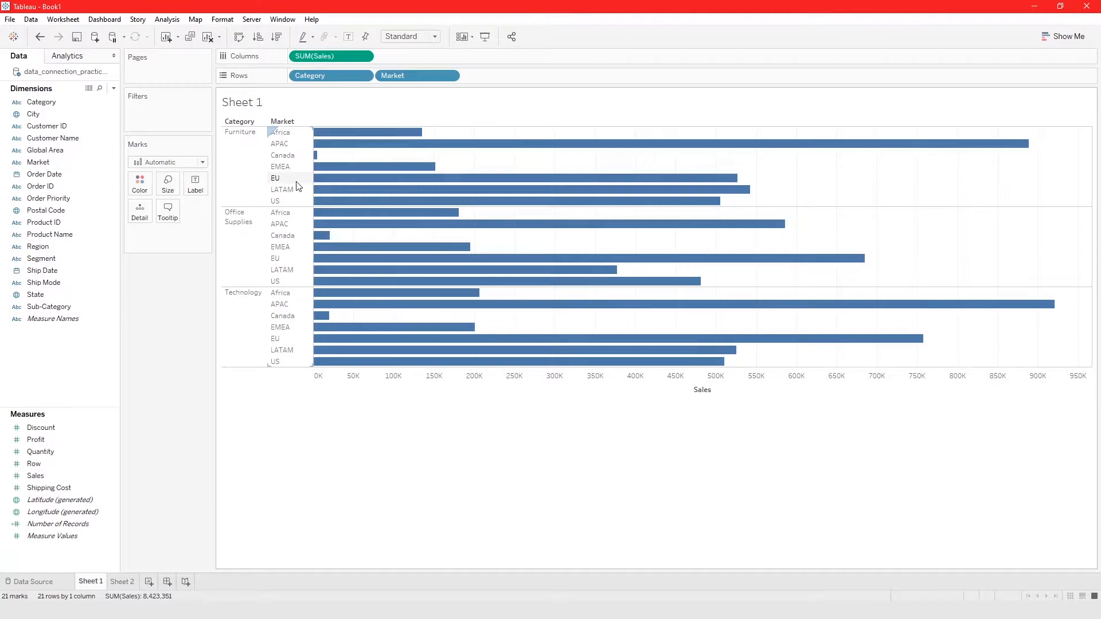
mouse_move(446, 191)
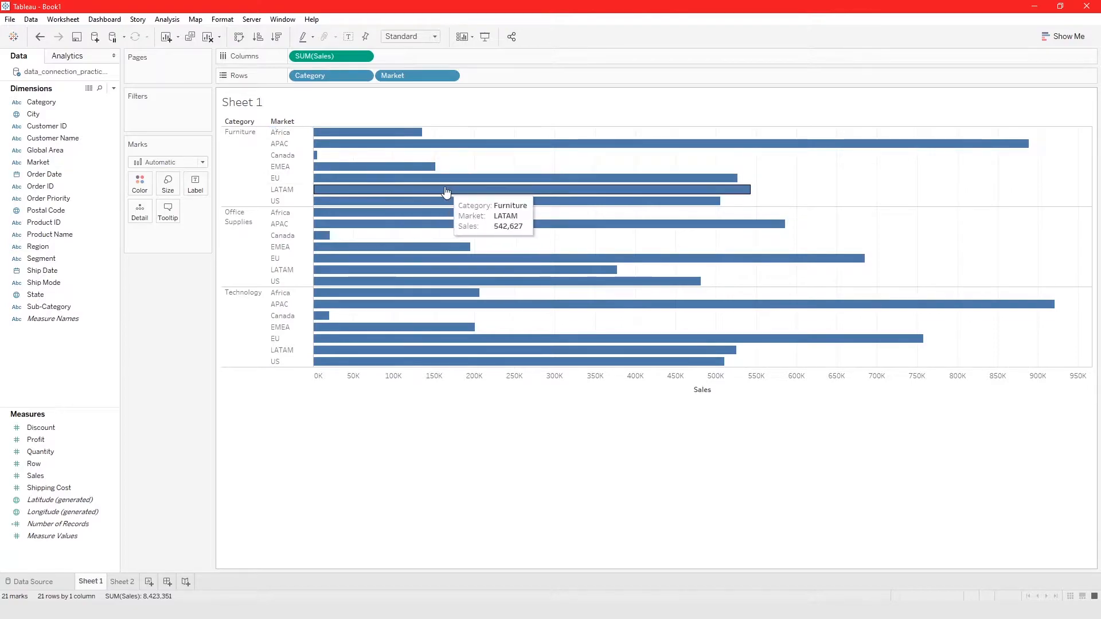
left_click(277, 37)
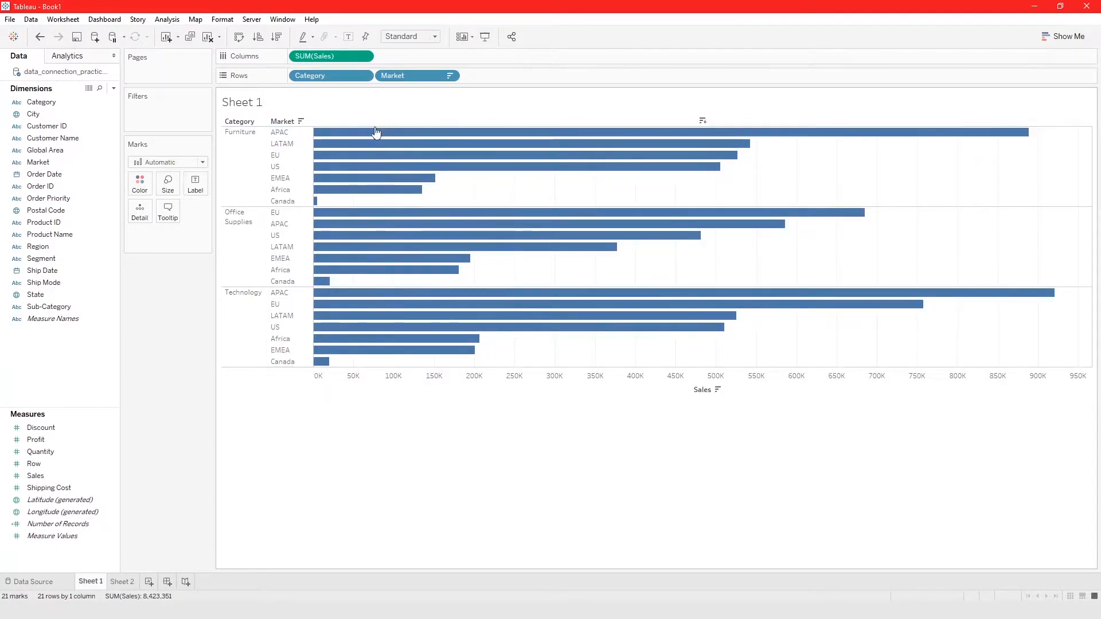
left_click(258, 37)
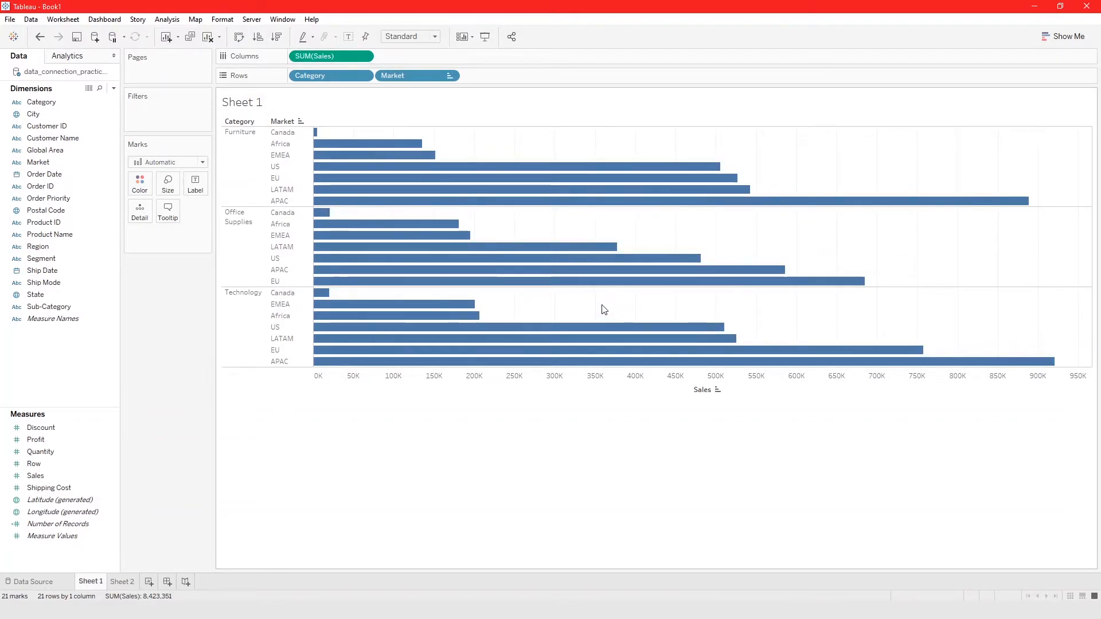
Manually reorder the markets so that Africa comes before Canada and LATAM comes before EU
mouse_move(581, 274)
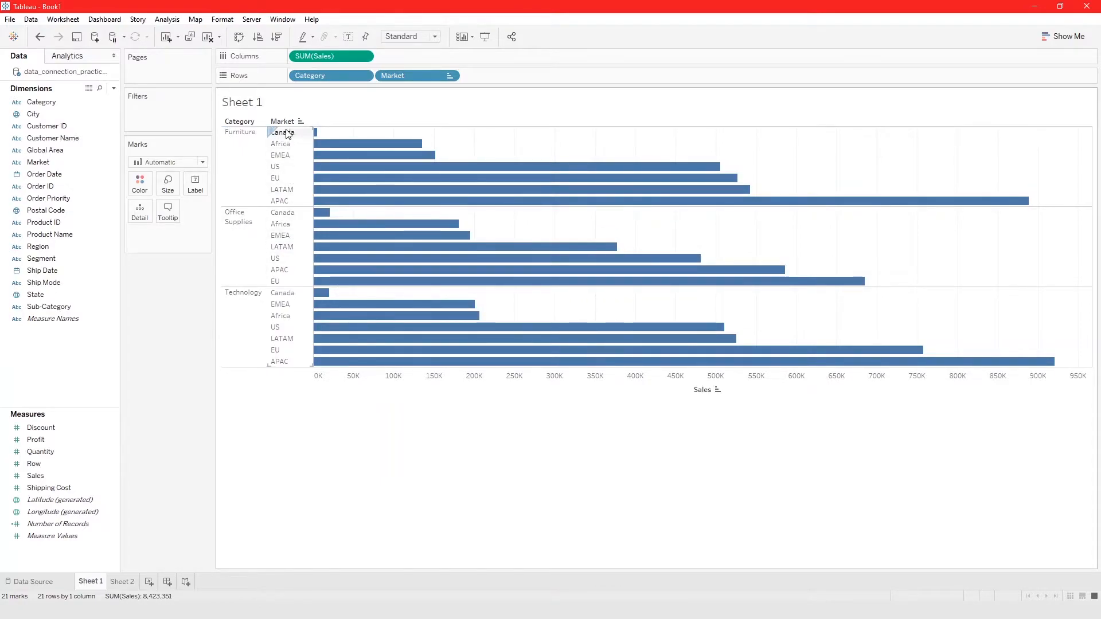
left_click_drag(286, 144, 288, 152)
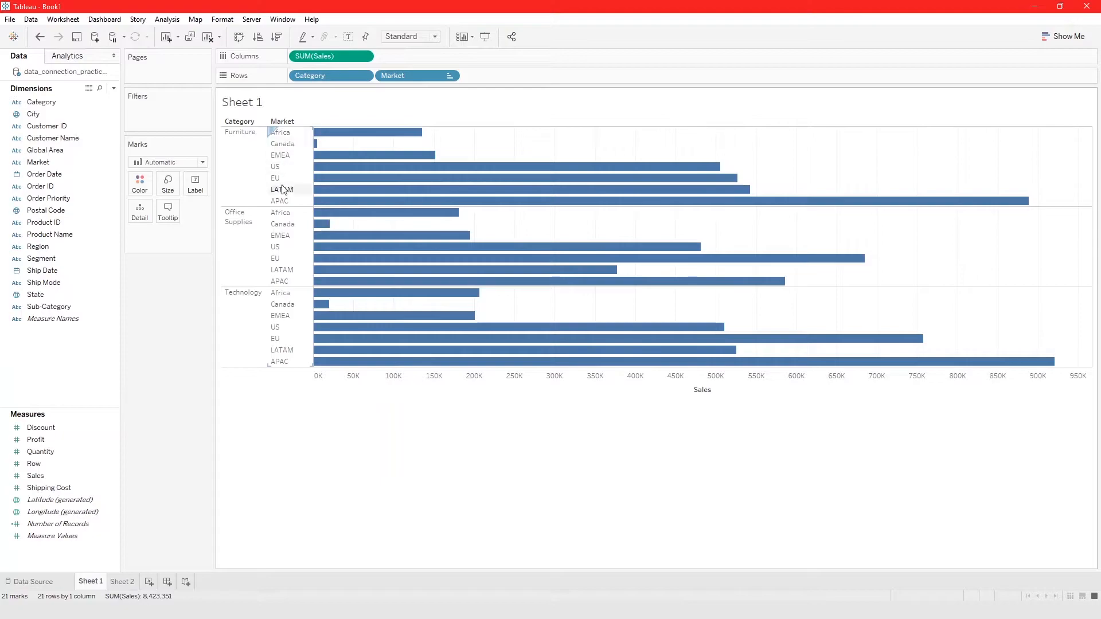
left_click_drag(282, 190, 280, 171)
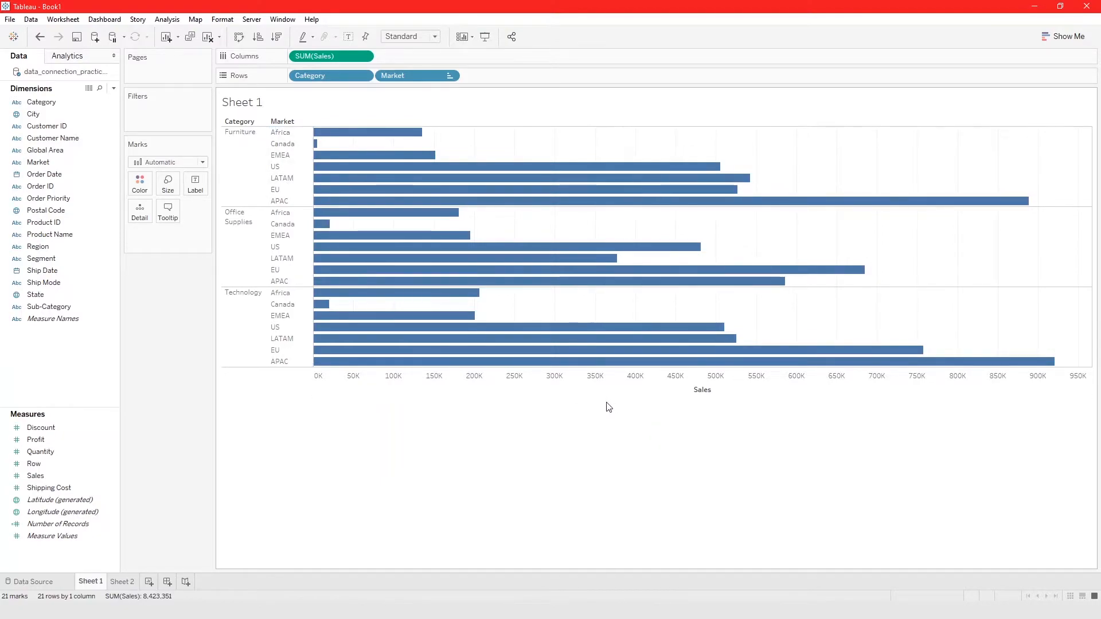
On Sheet 2, chart Sales by Product Name with all members added, sorted by Sales in descending order
left_click(124, 582)
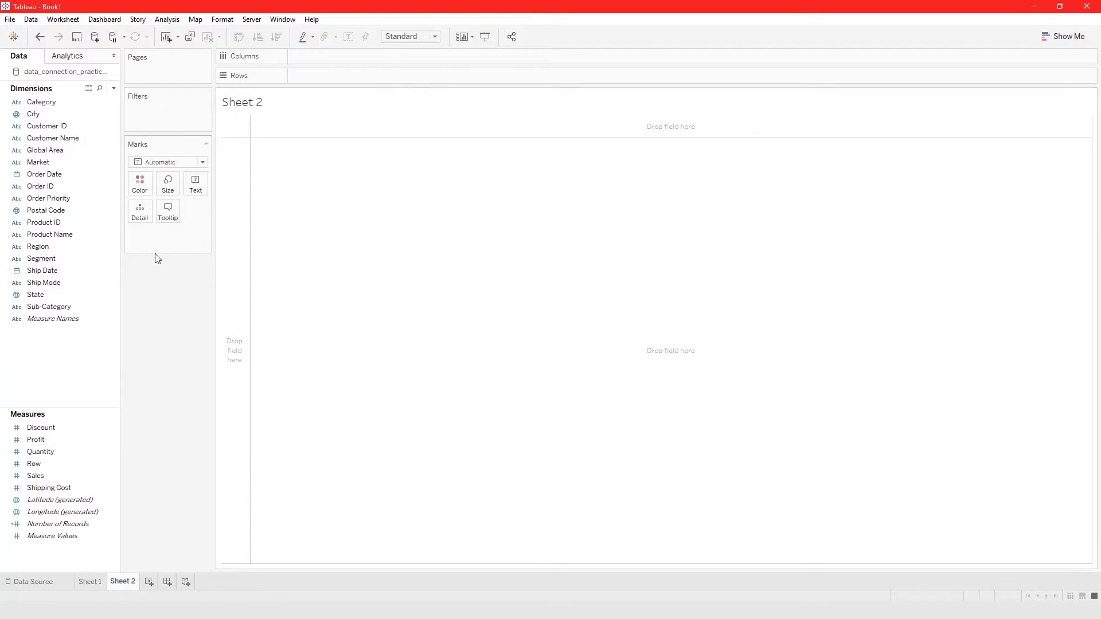
left_click_drag(50, 235, 376, 81)
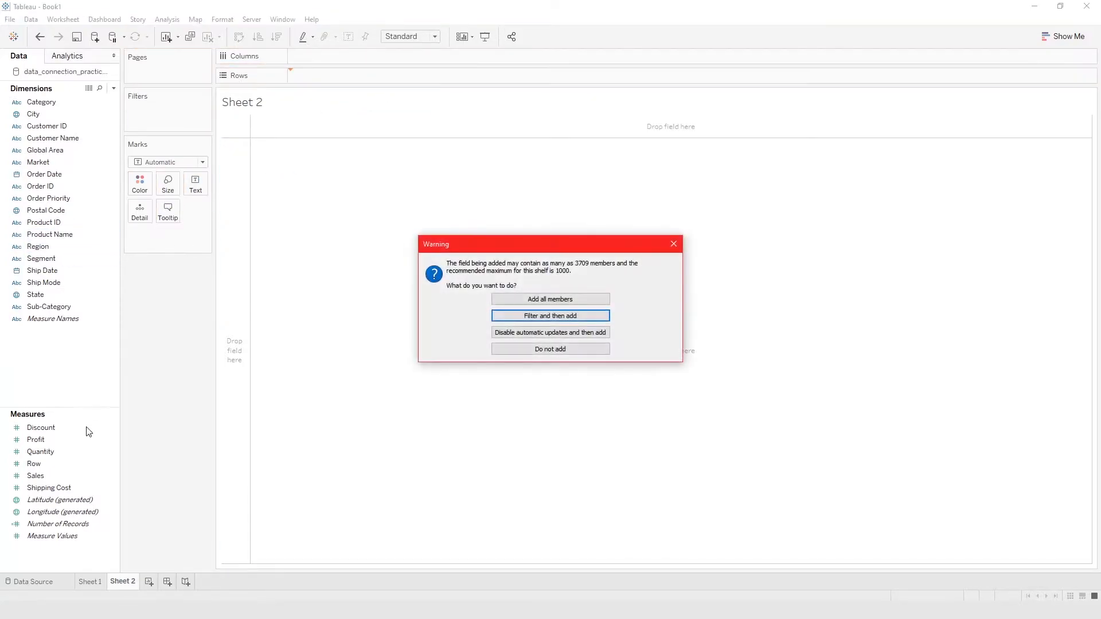
left_click(563, 300)
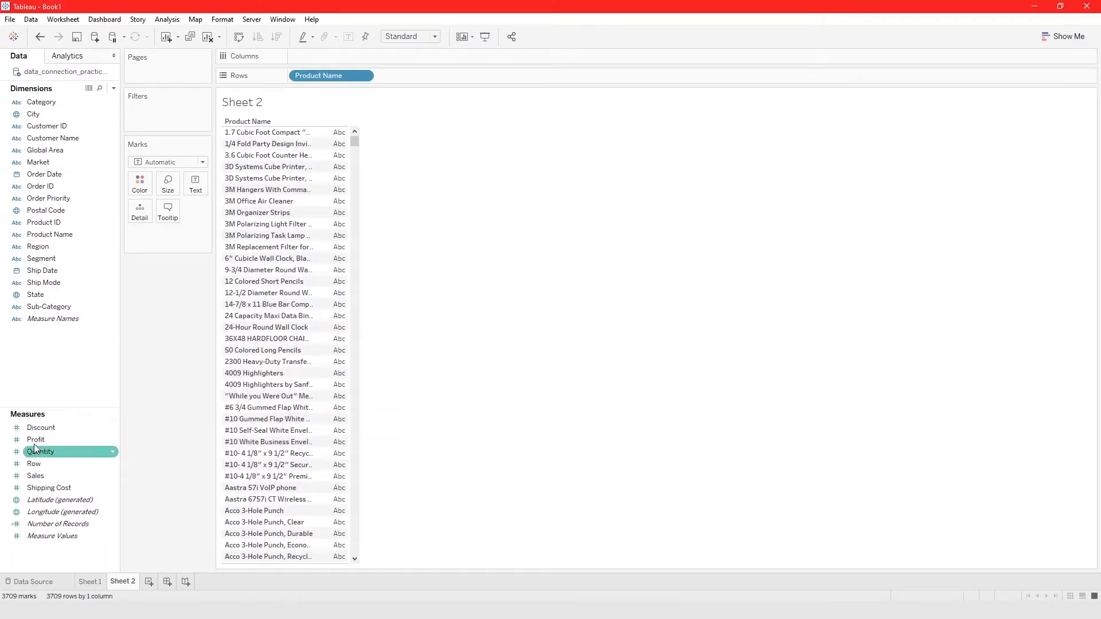
left_click_drag(35, 476, 426, 56)
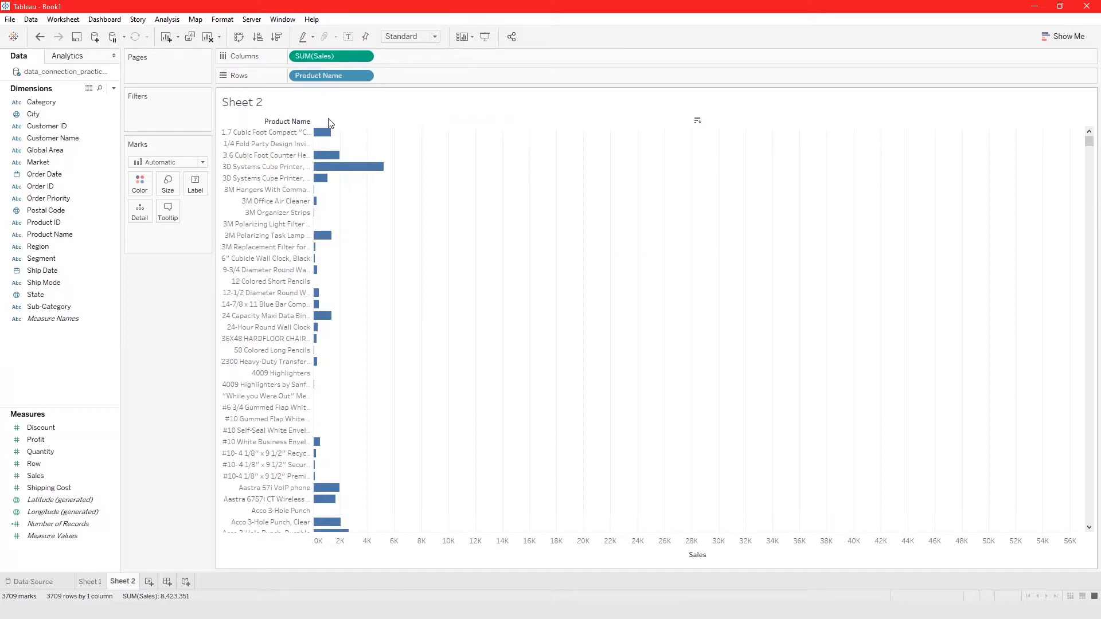
left_click(697, 121)
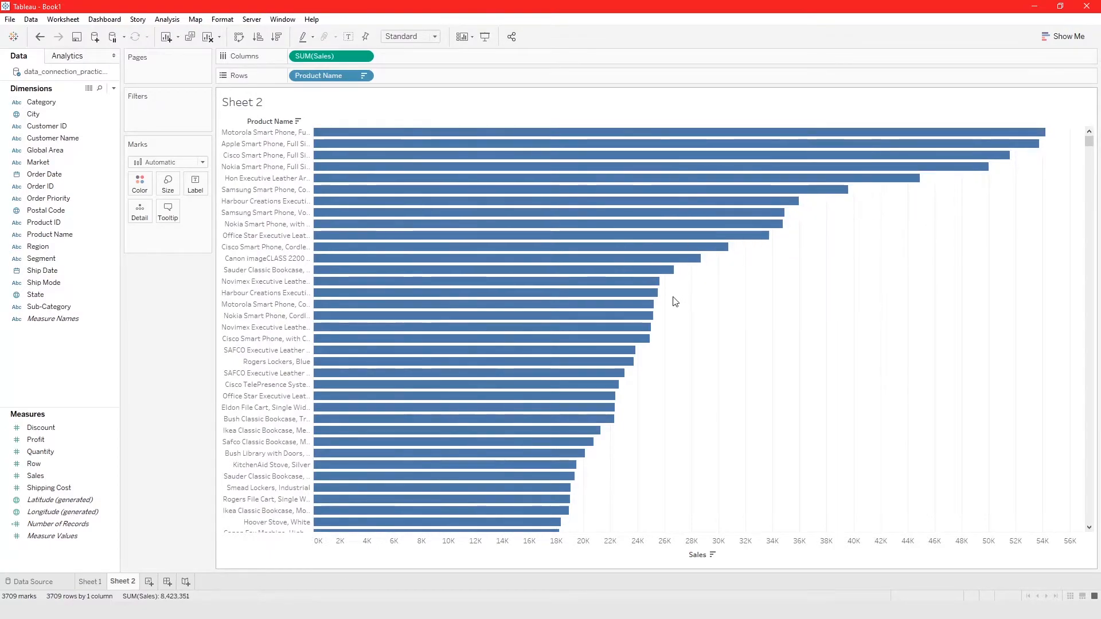
Manually place two Nokia Smart Phone products first in the chart, and re-sort the products by Sales in descending order
left_click(251, 167)
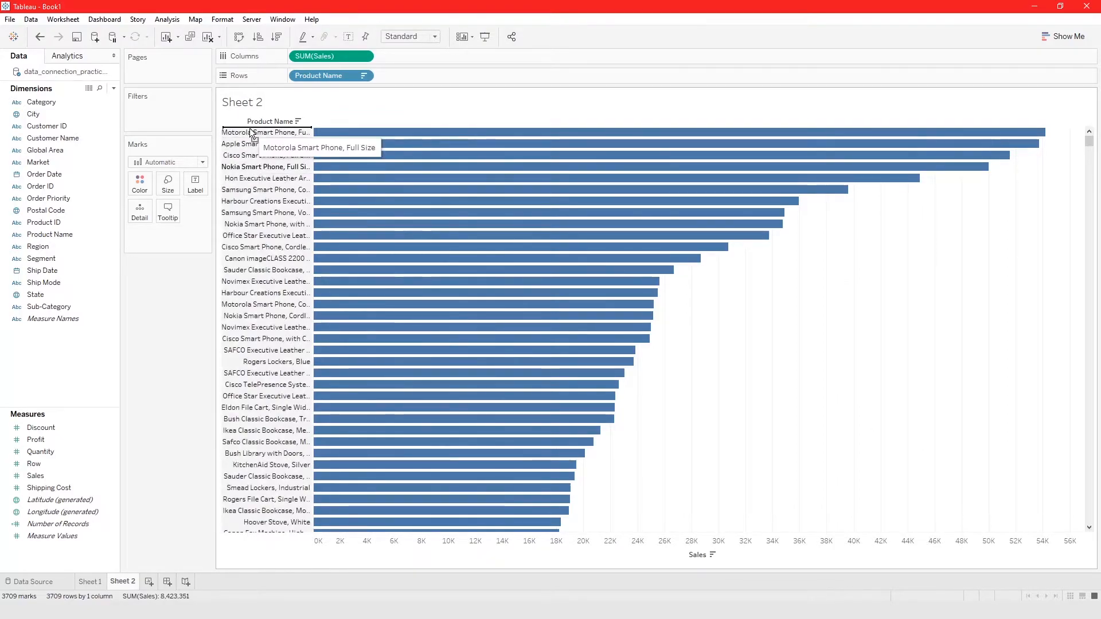
left_click_drag(252, 134, 251, 133)
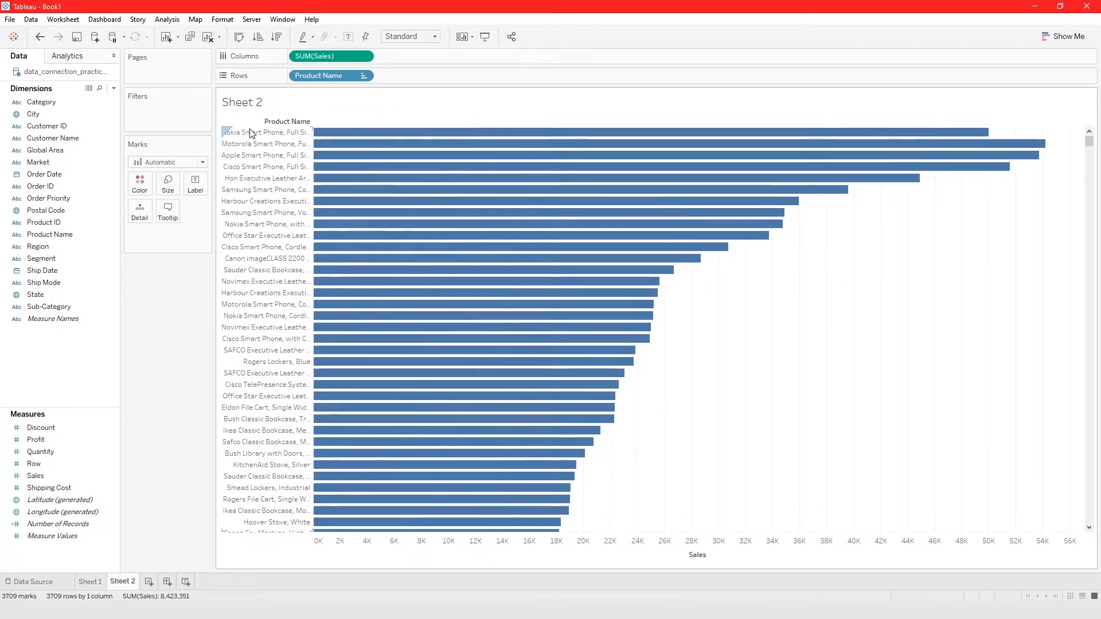
mouse_move(342, 141)
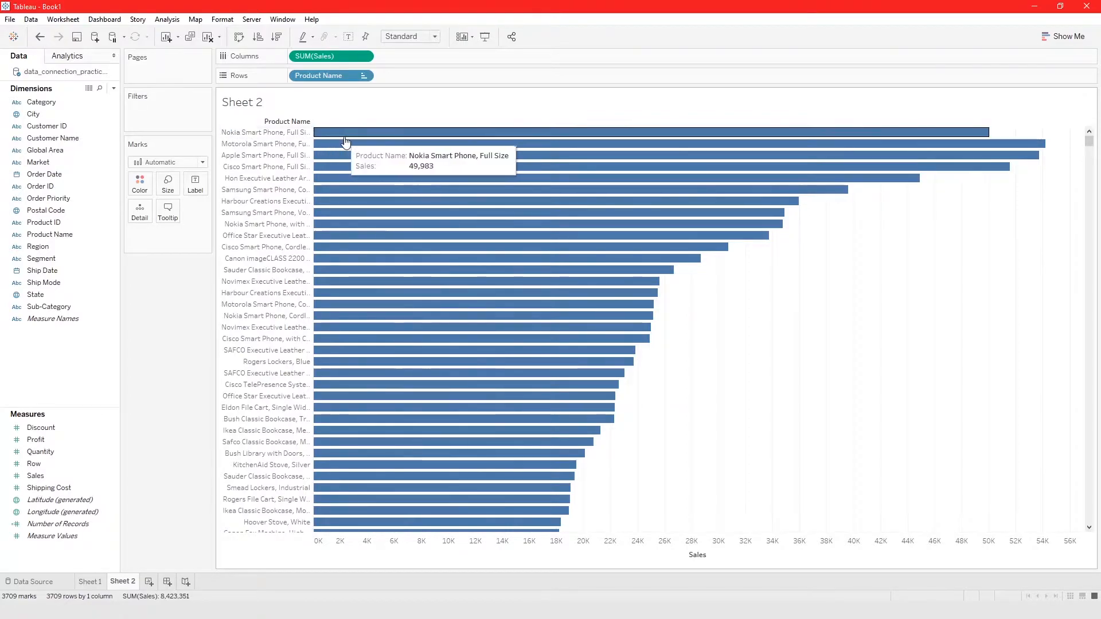
mouse_move(334, 259)
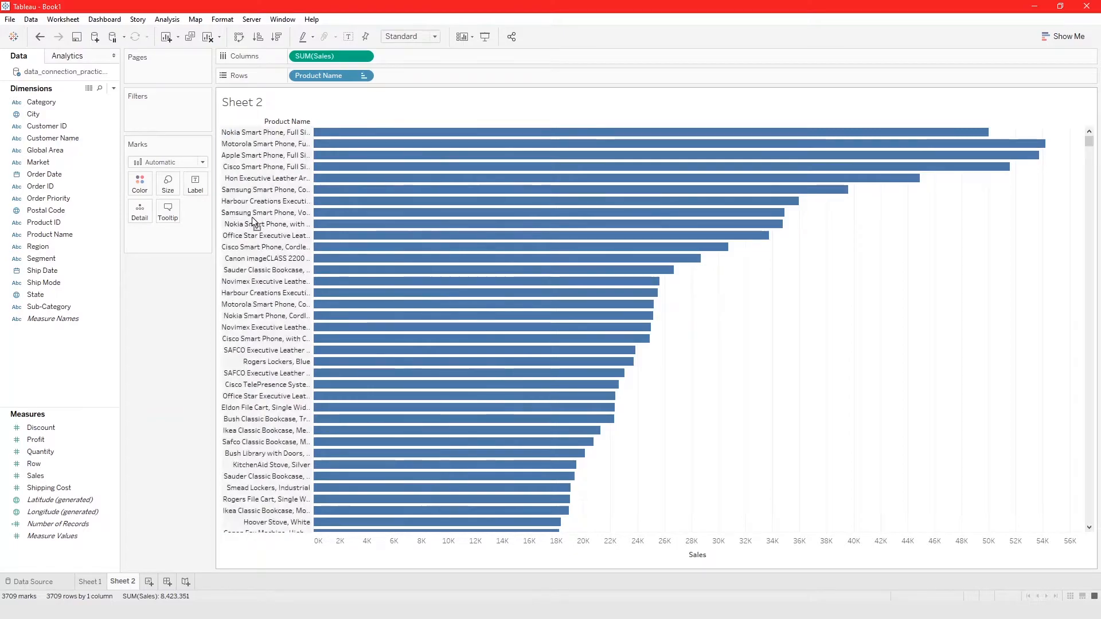
left_click_drag(256, 146, 257, 143)
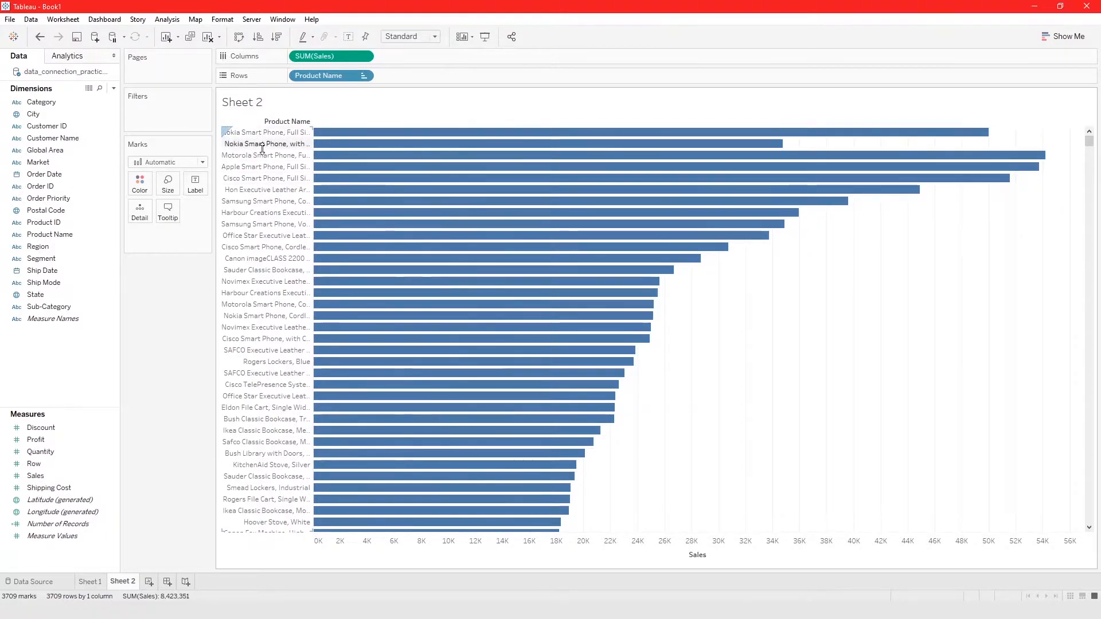
left_click(696, 121)
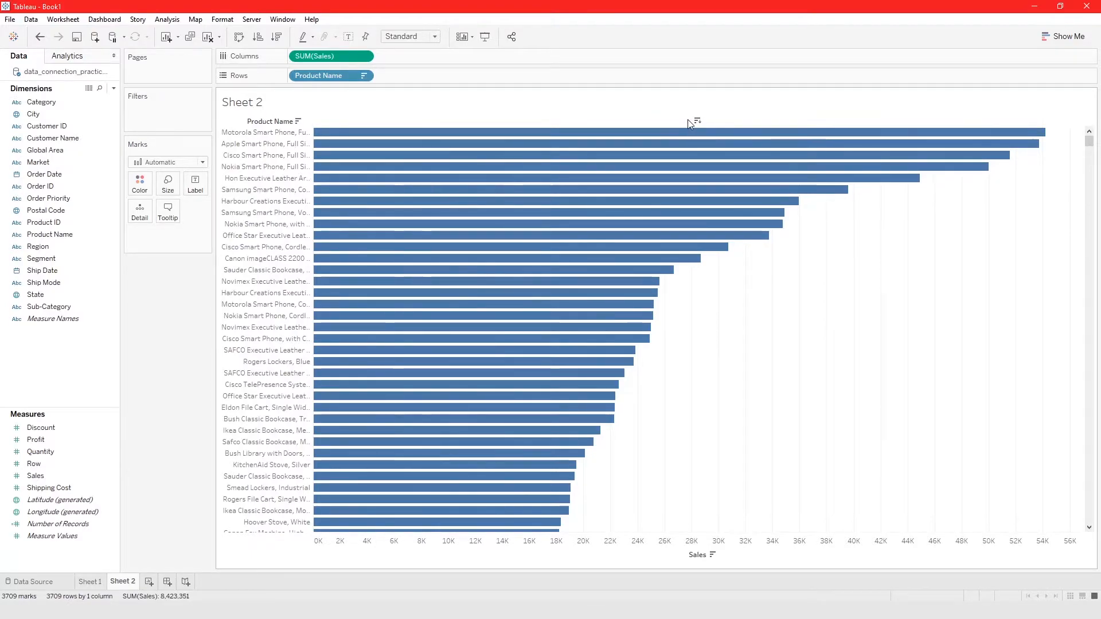
Move Nokia Smart Phone, Full Size to the head of the product list and restore the descending Sales sort
mouse_move(464, 136)
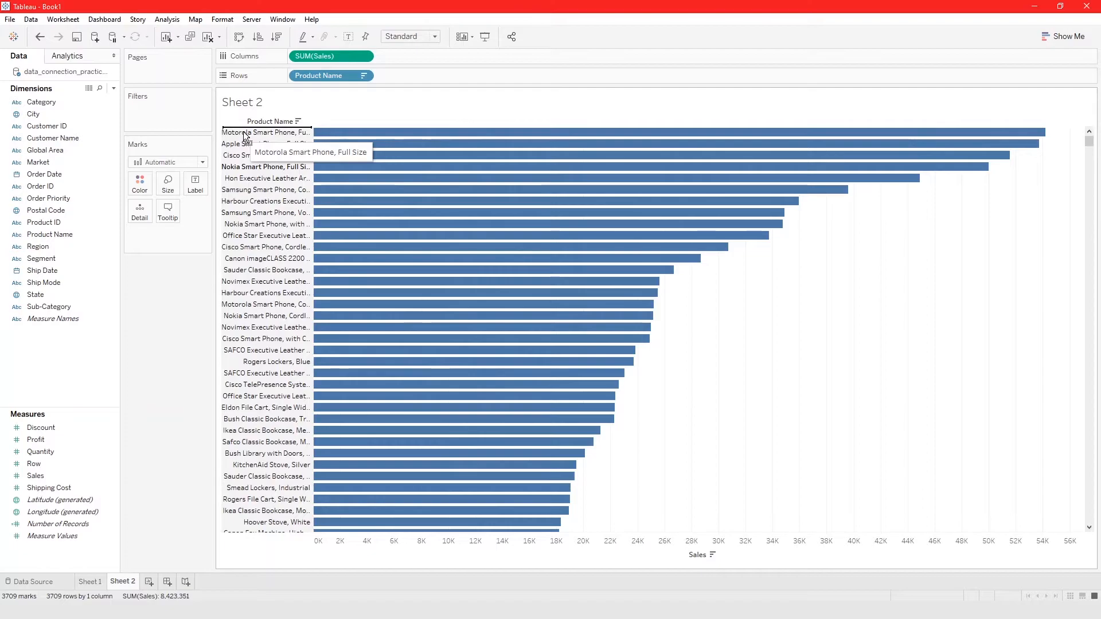
left_click_drag(245, 136, 245, 135)
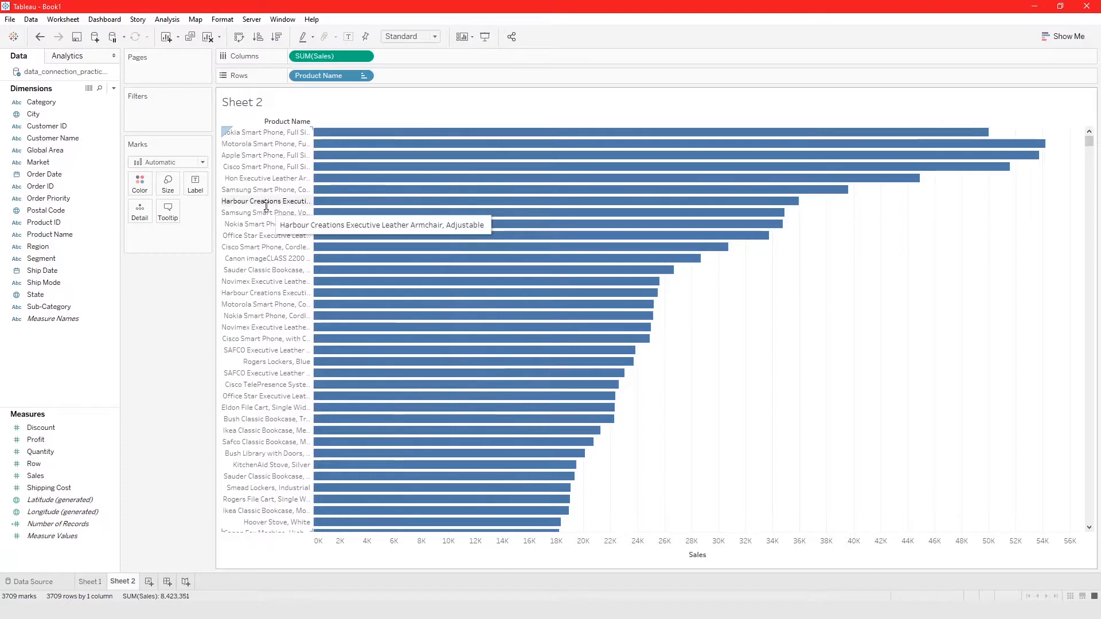
left_click(700, 121)
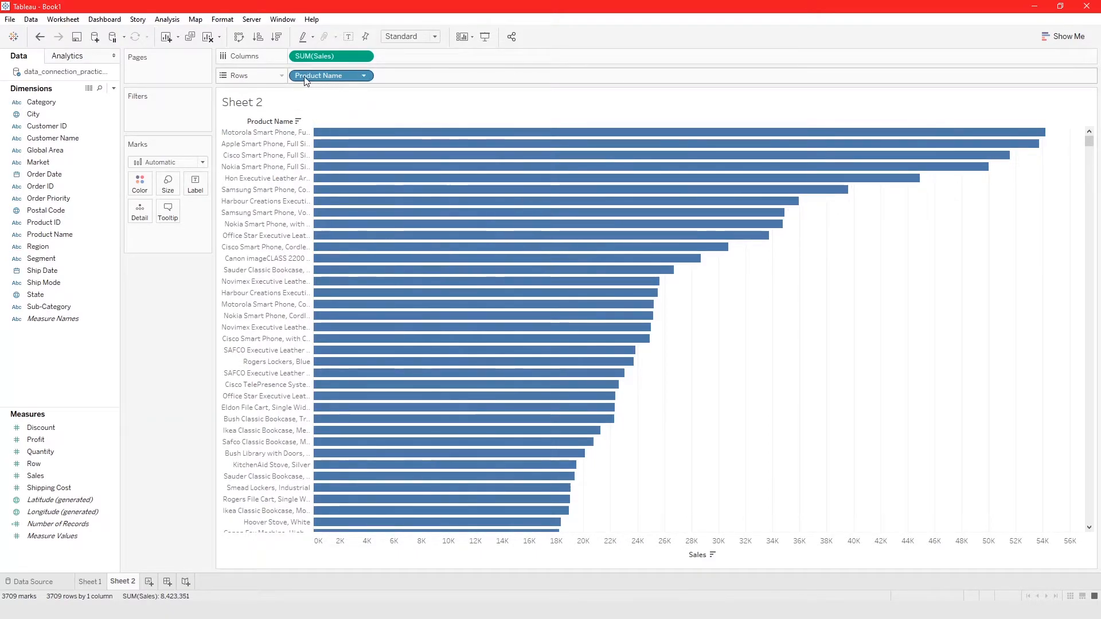
Sort Product Name by the Profit field in descending order, using the Sum aggregation
left_click(365, 76)
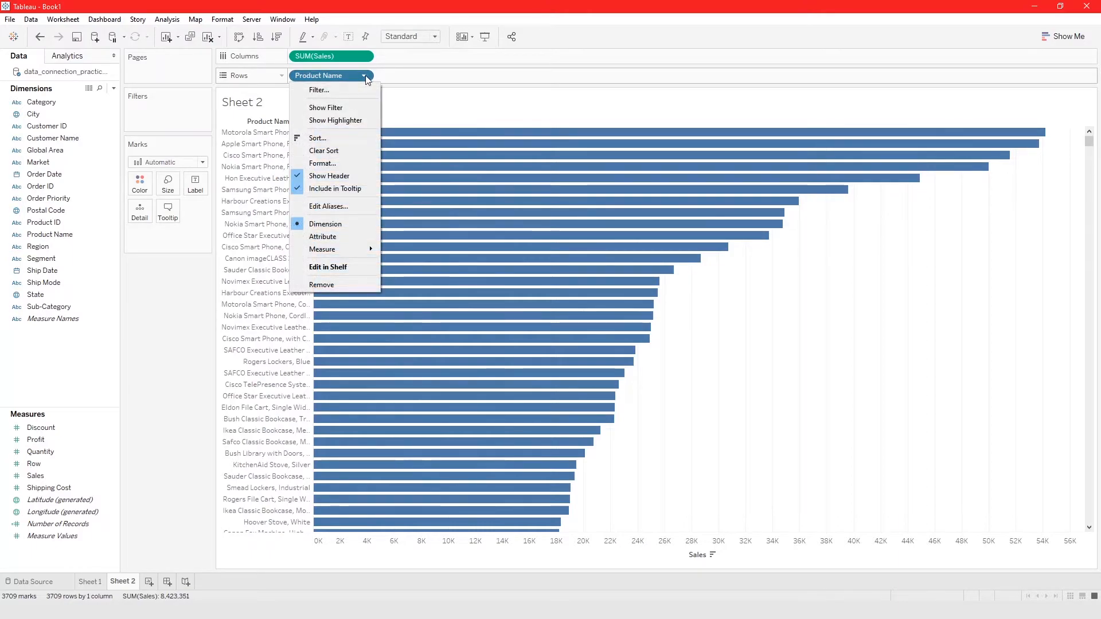
left_click(353, 139)
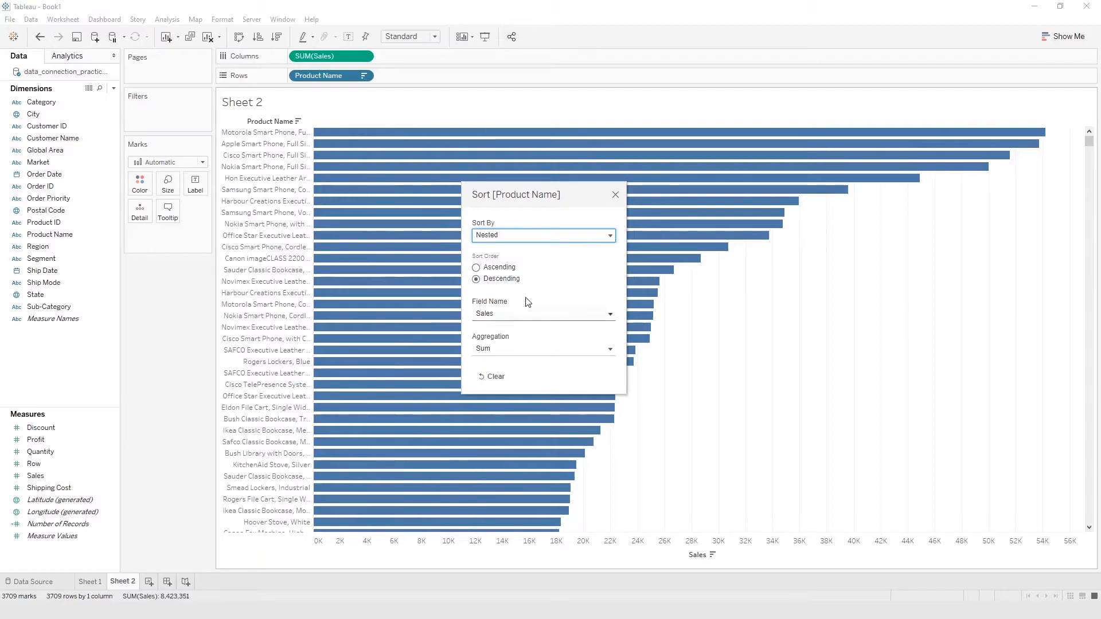
left_click(508, 237)
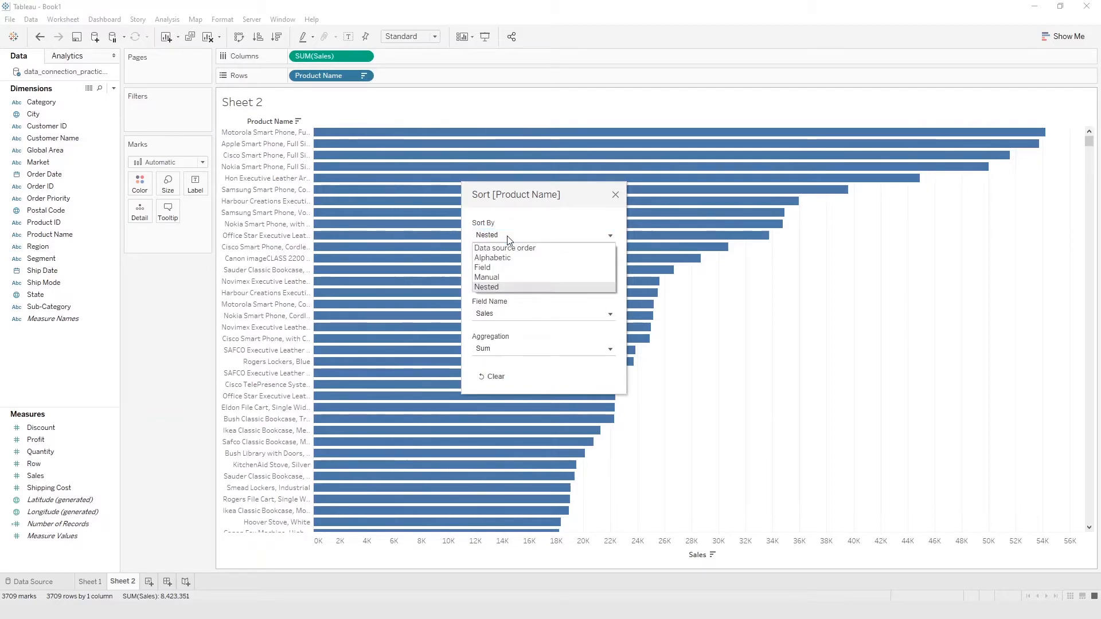
left_click(504, 272)
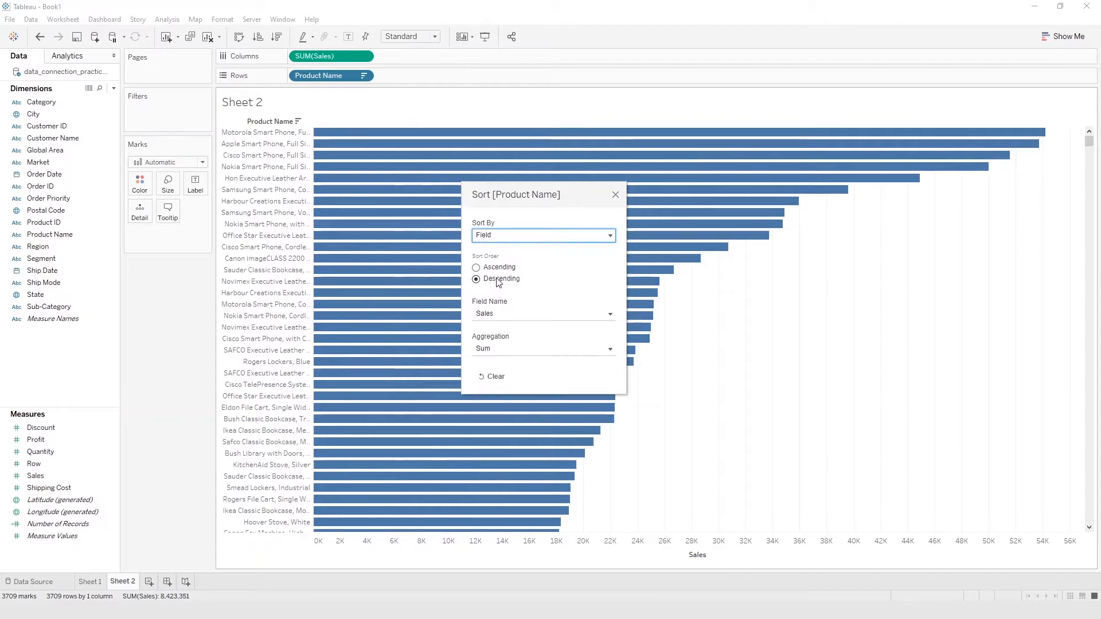
left_click(494, 314)
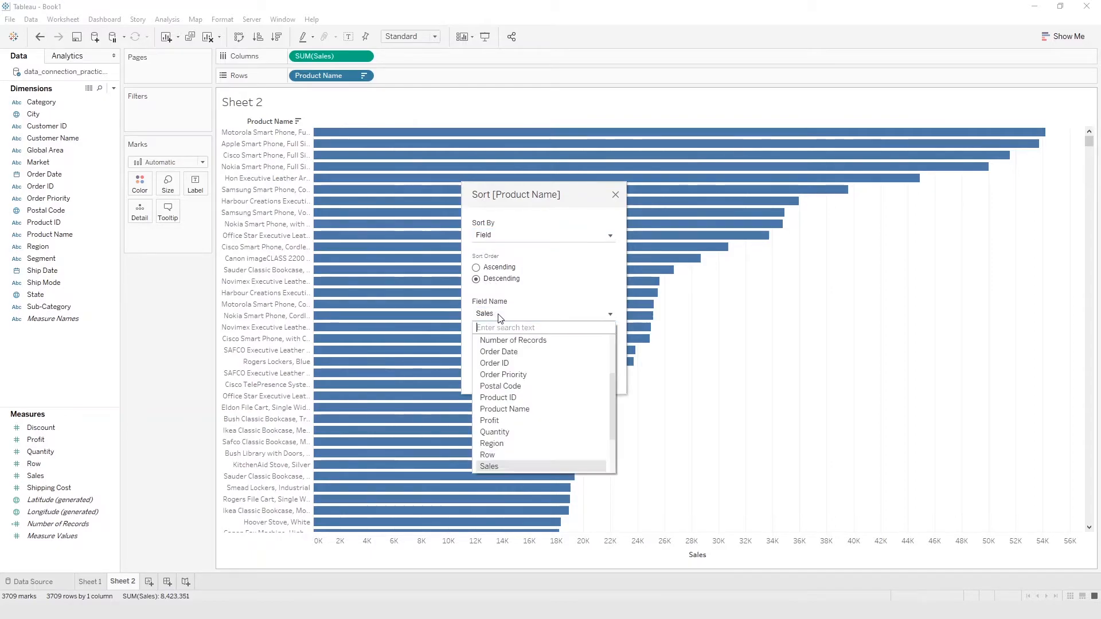
scroll(553, 440, "down", 2)
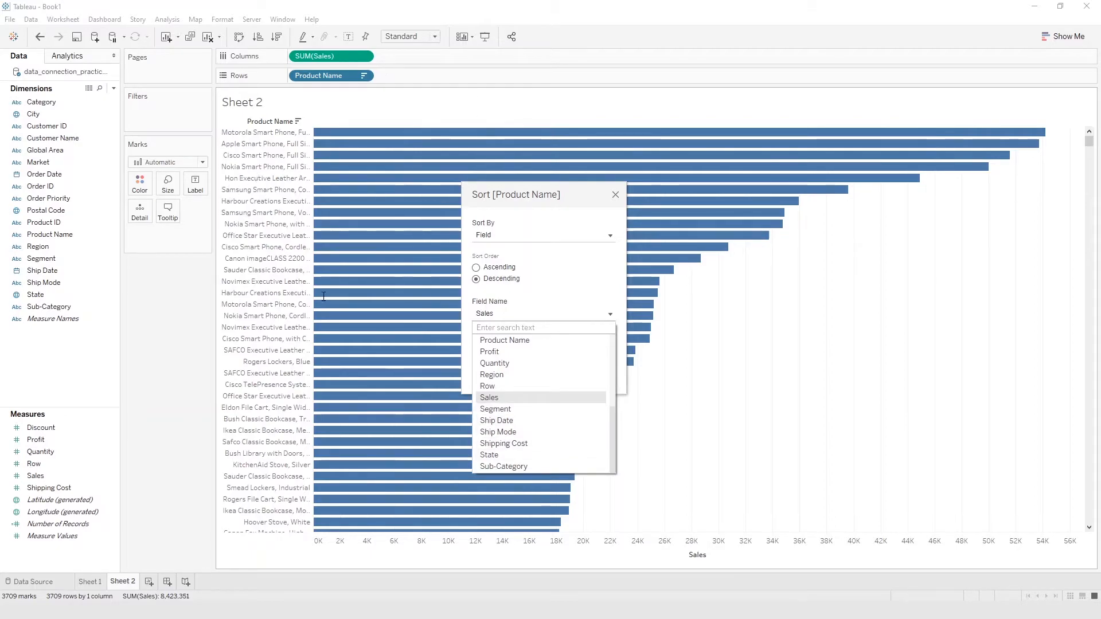
left_click(528, 352)
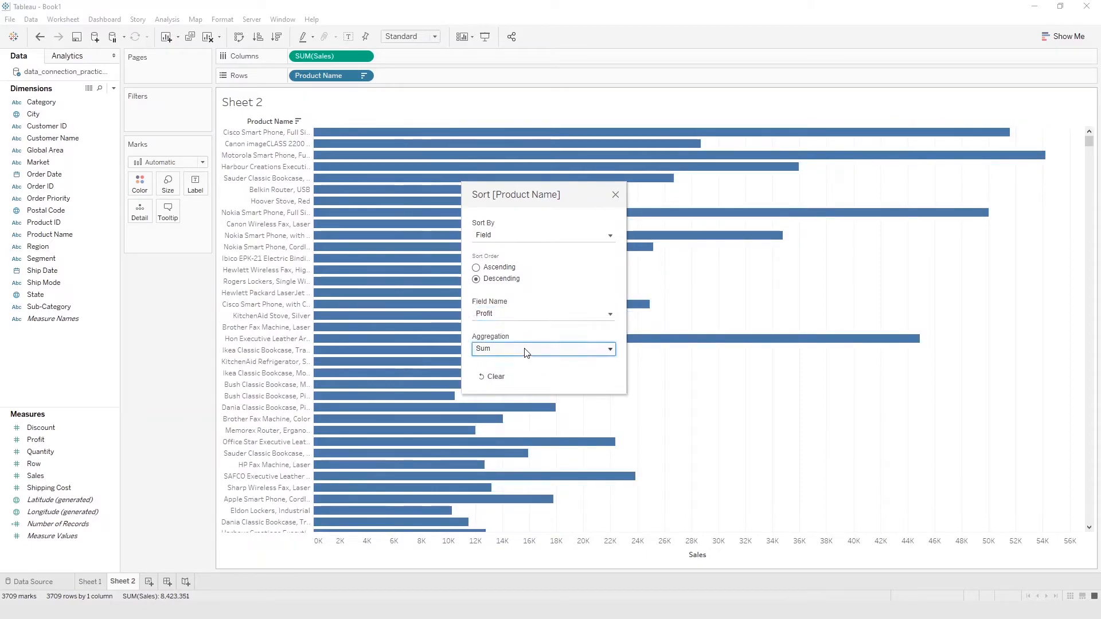
left_click(526, 352)
left_click(526, 352)
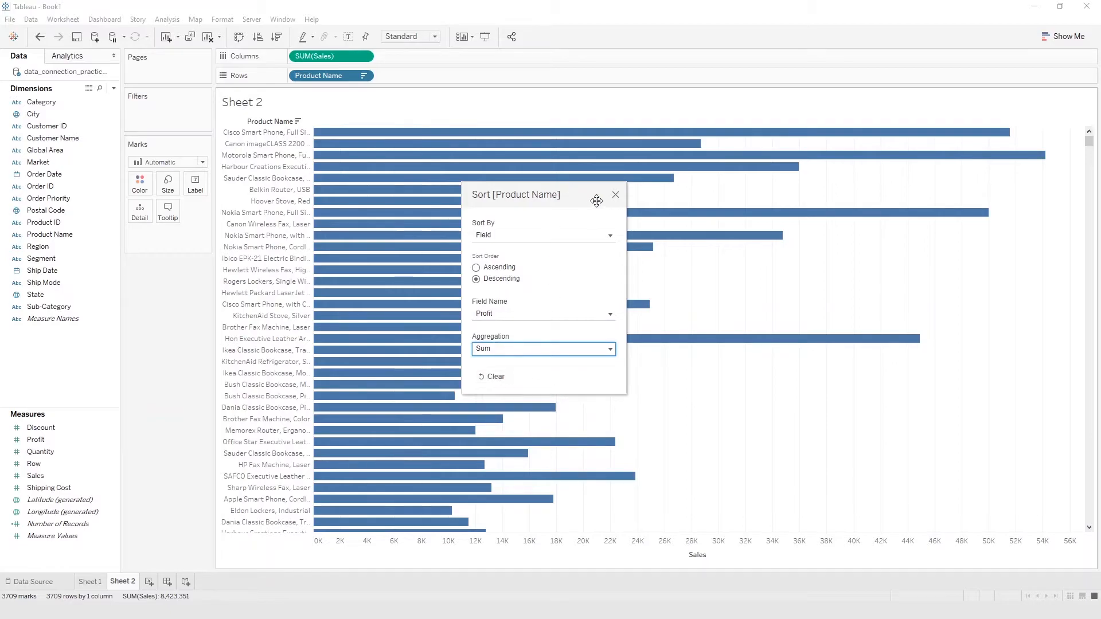
left_click(615, 196)
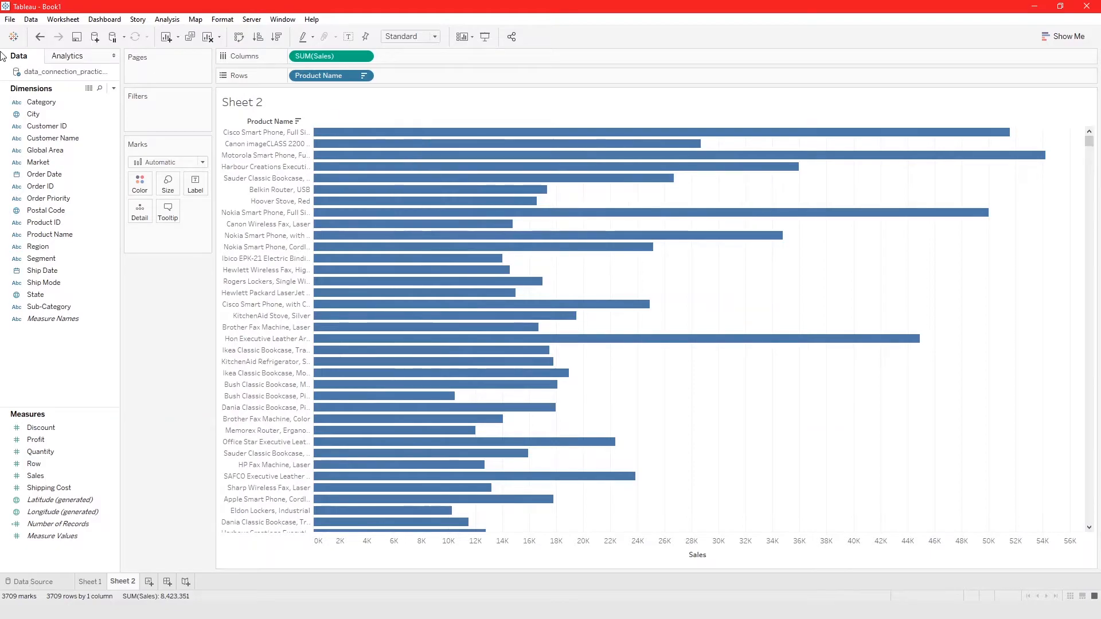
Colour the product bars by Profit and inspect the details of individual bars
left_click_drag(57, 440, 142, 176)
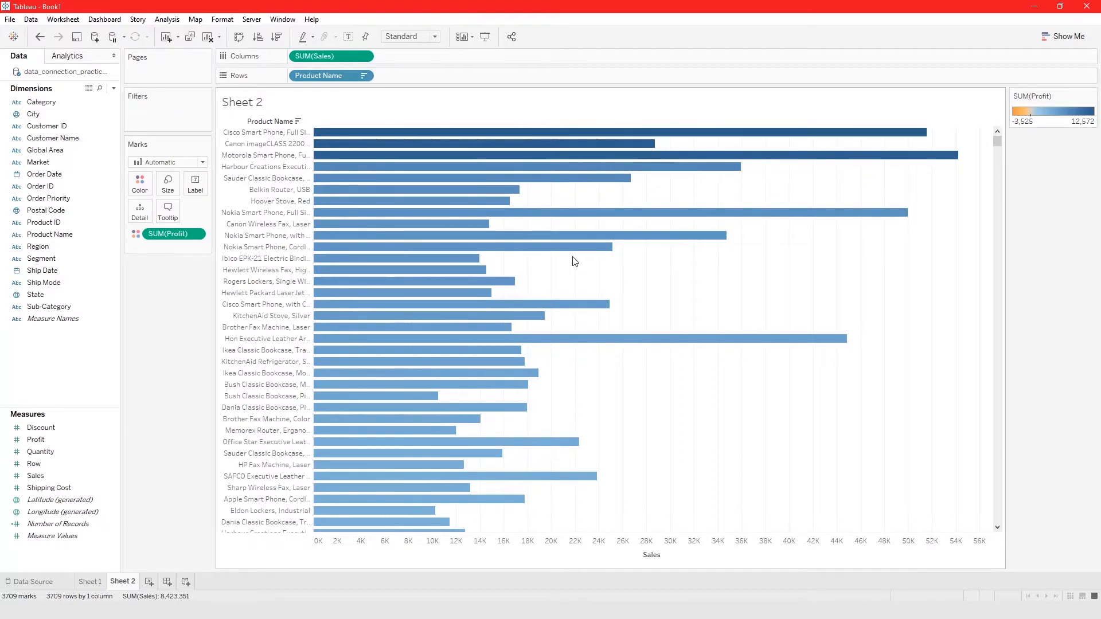
mouse_move(469, 151)
mouse_move(479, 301)
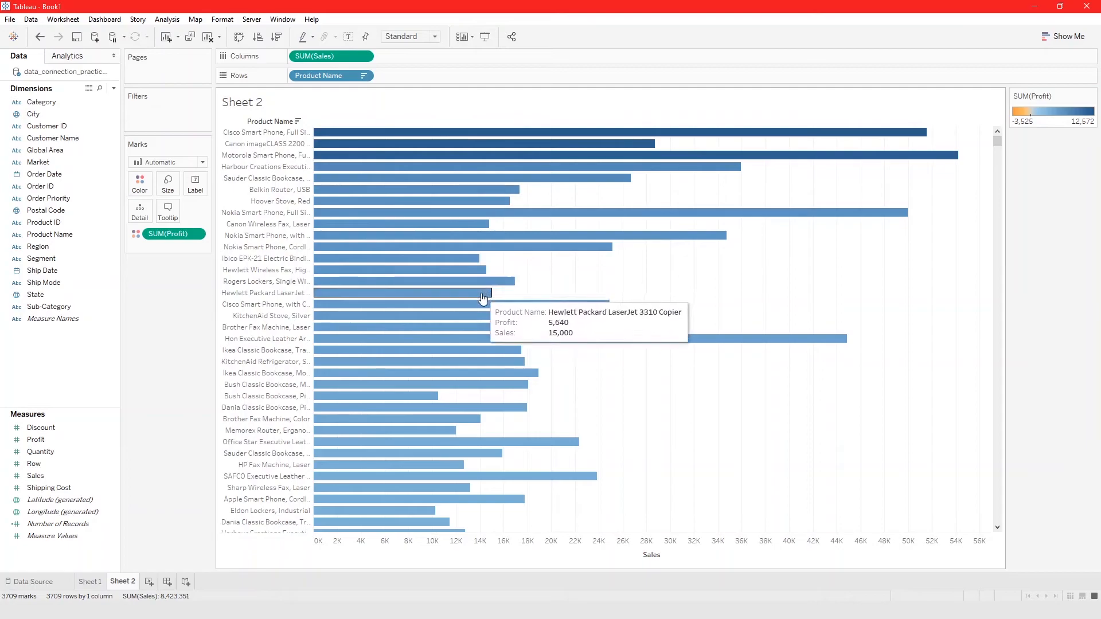
Change the Product Name field sort to descending by Sales
left_click(363, 76)
left_click(349, 138)
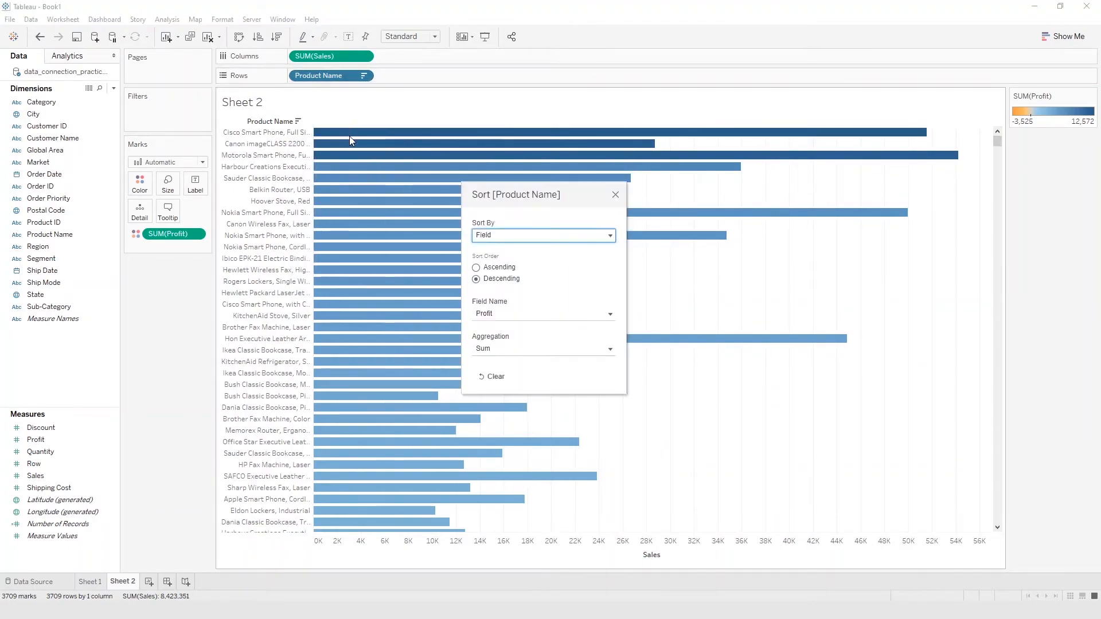
left_click(503, 268)
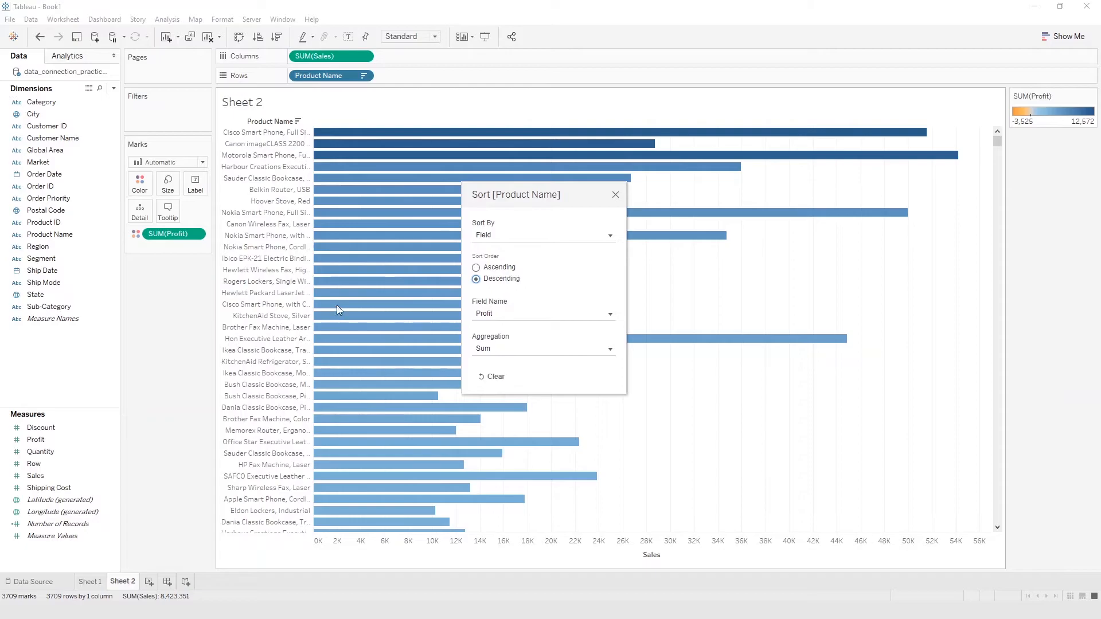
left_click(508, 315)
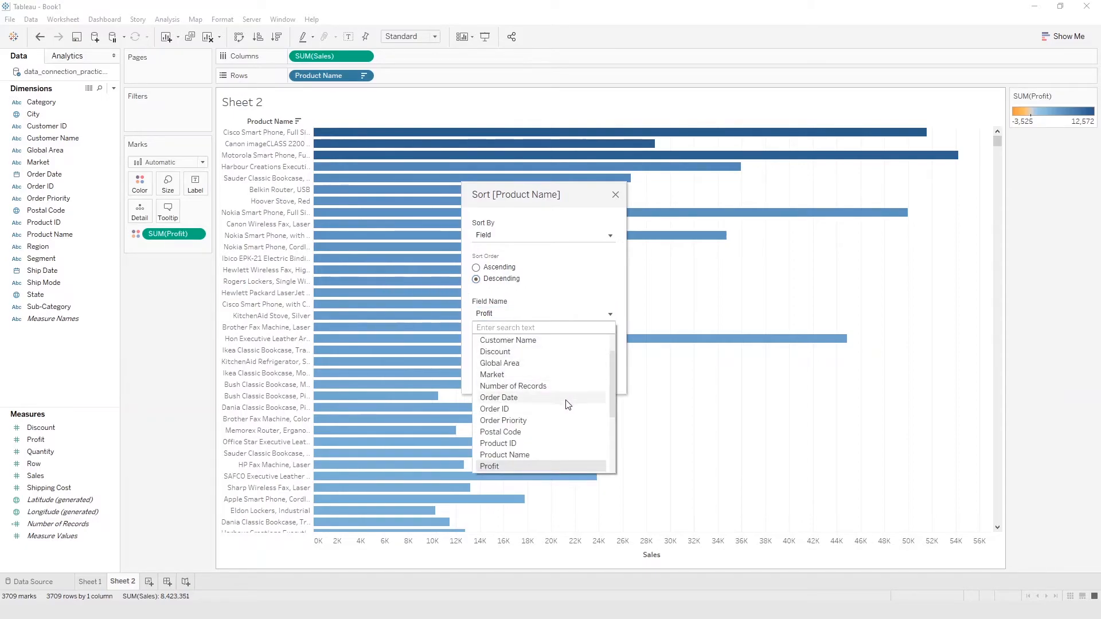
scroll(560, 444, "up", 1)
scroll(545, 438, "down", 4)
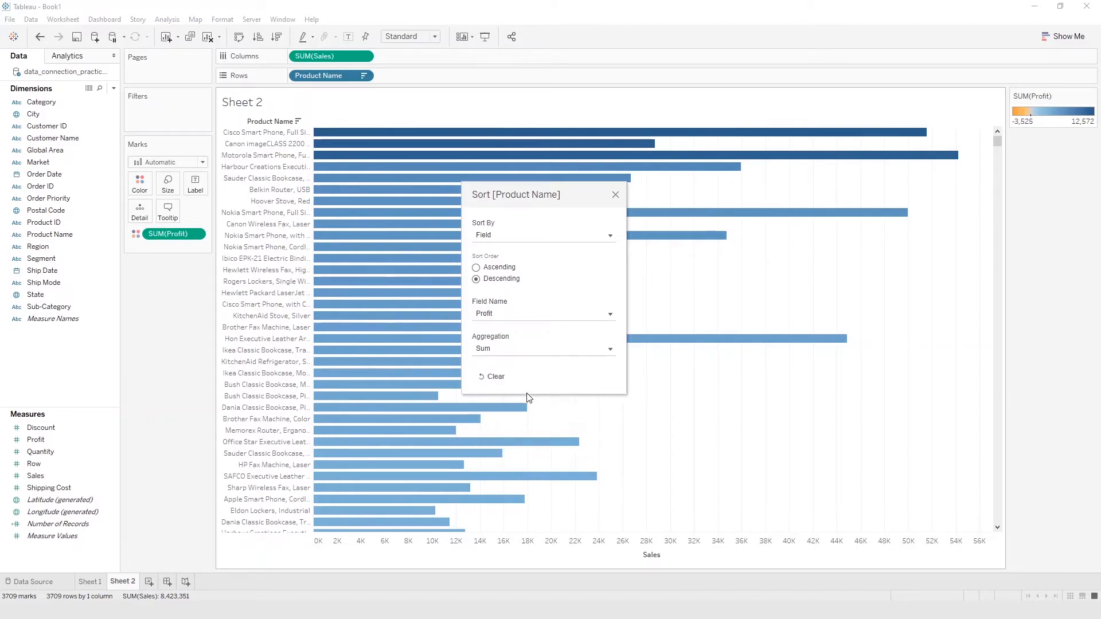
left_click(526, 397)
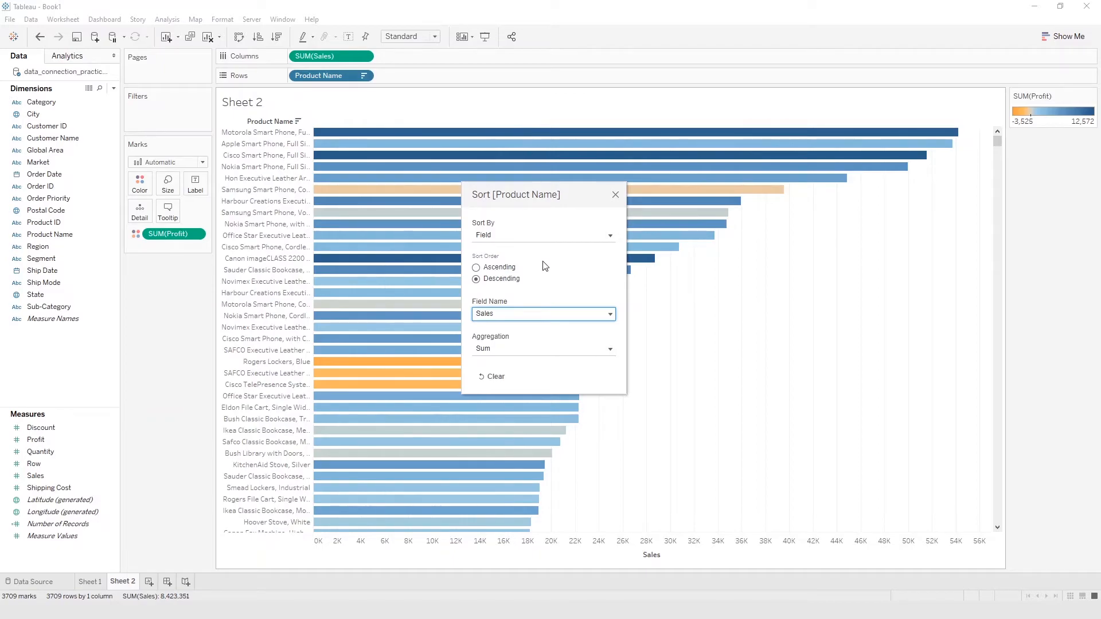
Sort the product names alphabetically in ascending order, and switch the sort to data source order
left_click(536, 236)
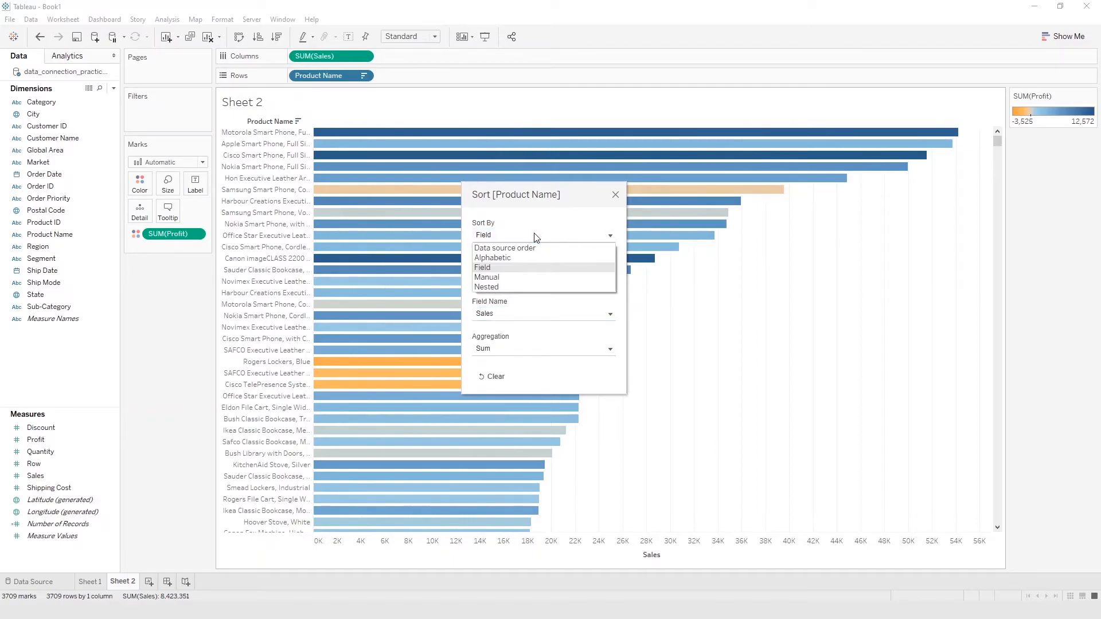
left_click(536, 259)
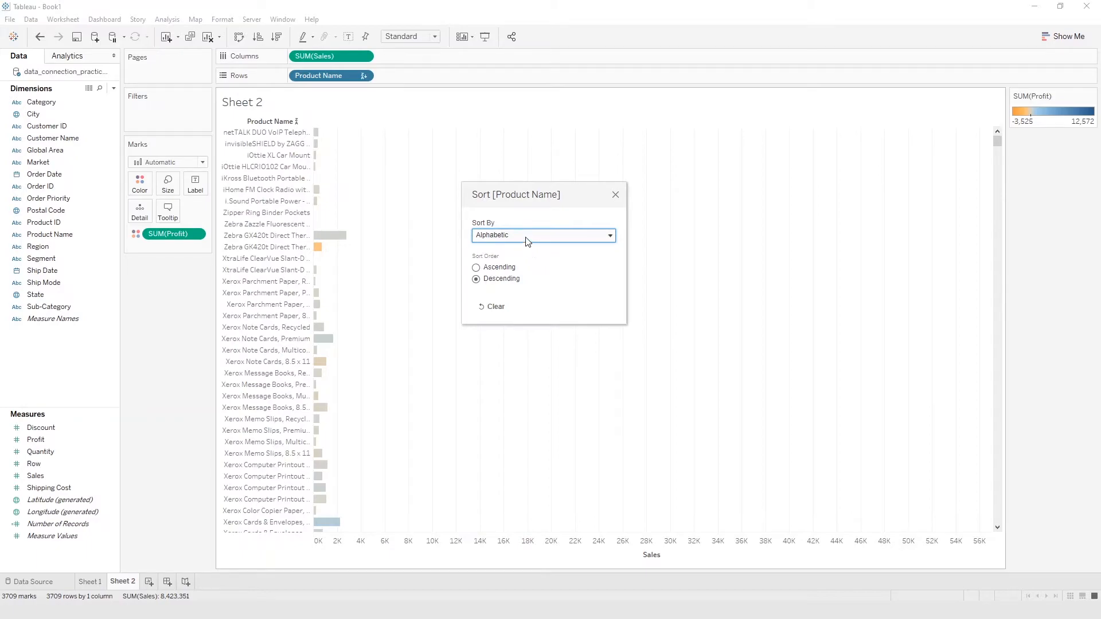
left_click(506, 268)
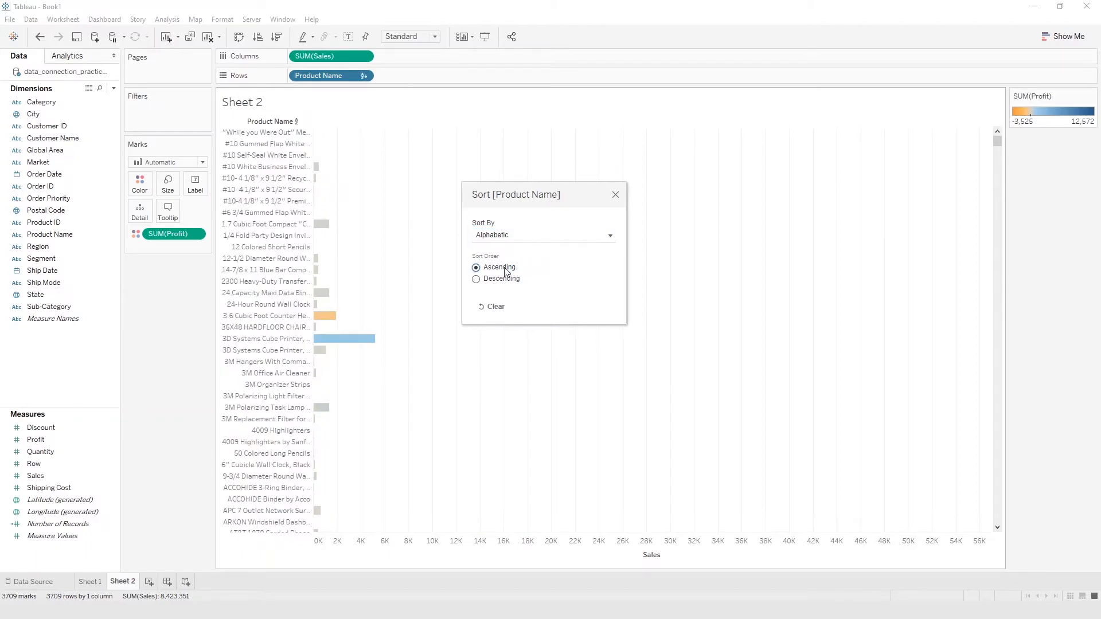
left_click(521, 245)
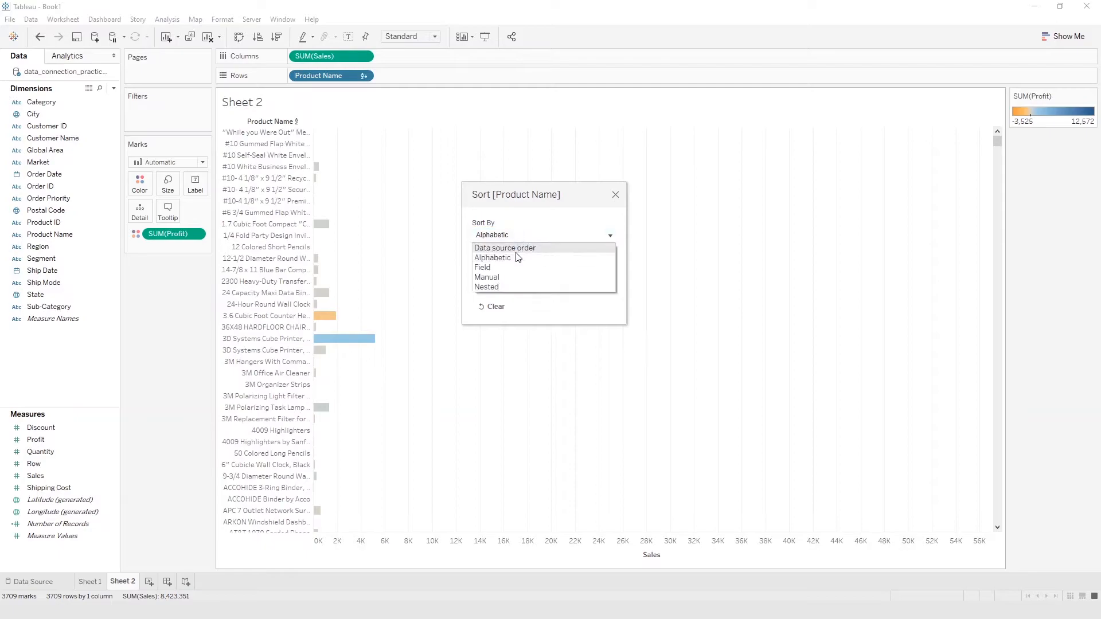
left_click(515, 249)
Switch Product Name to a manual sort and move the 1/4 Fold Party Design Invitation and the 3M Hangers With Command product to the head of the list
left_click(518, 236)
left_click(514, 277)
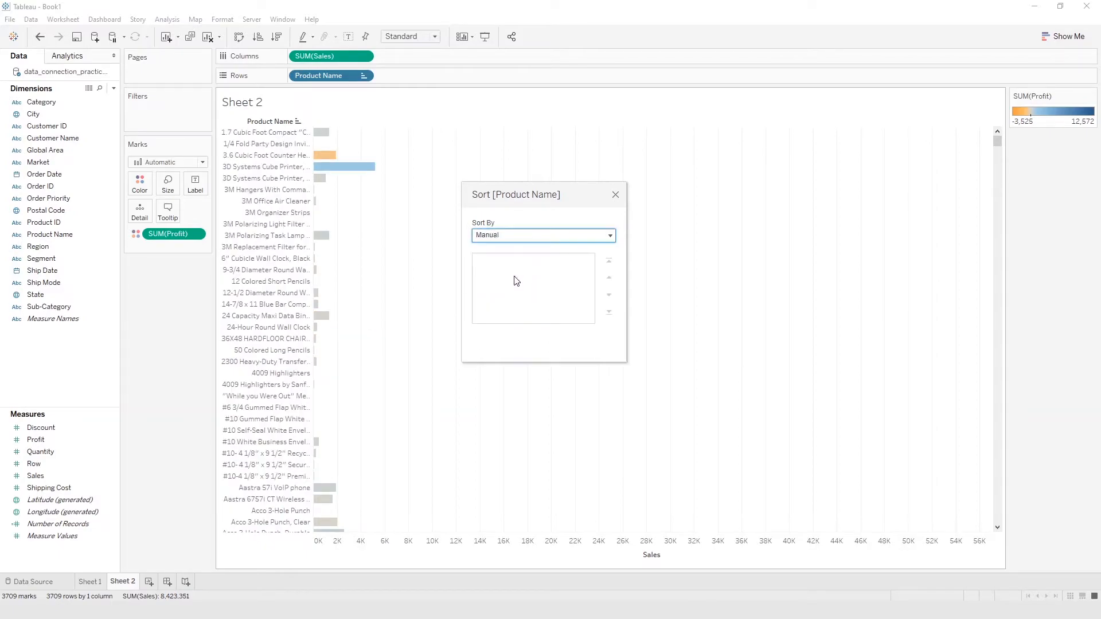
scroll(532, 284, "down", 2)
scroll(531, 292, "up", 2)
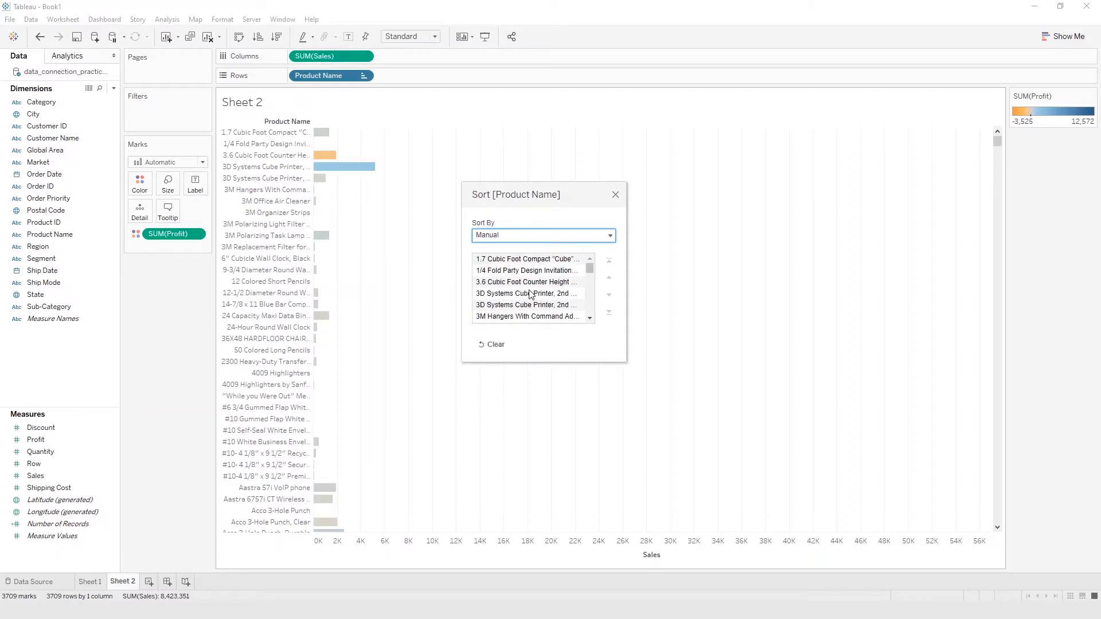
left_click(502, 272)
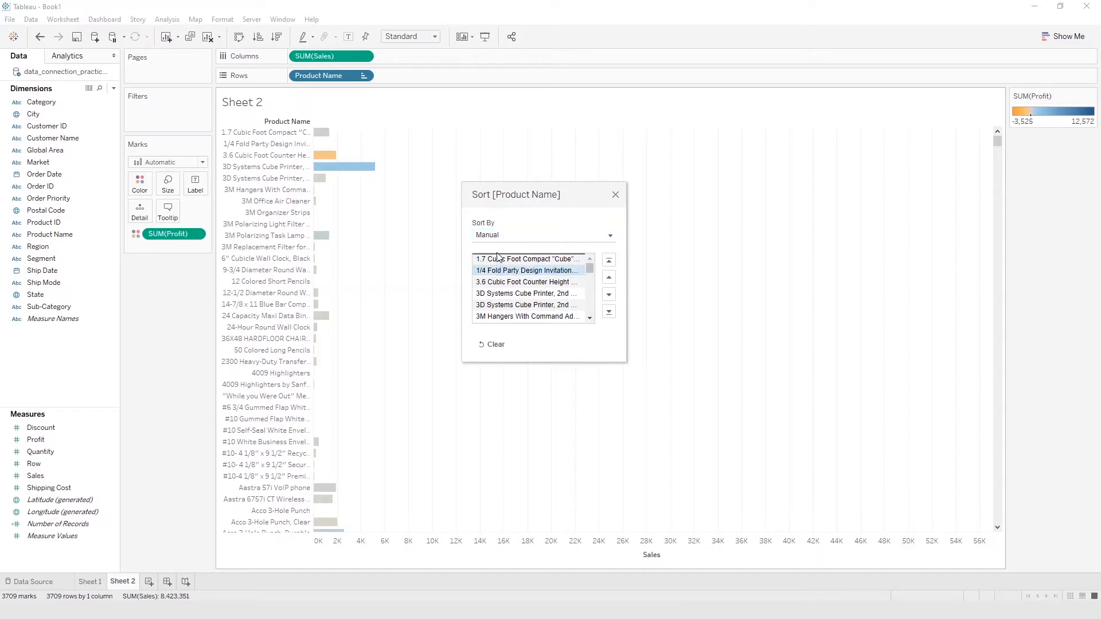
left_click_drag(498, 257, 498, 256)
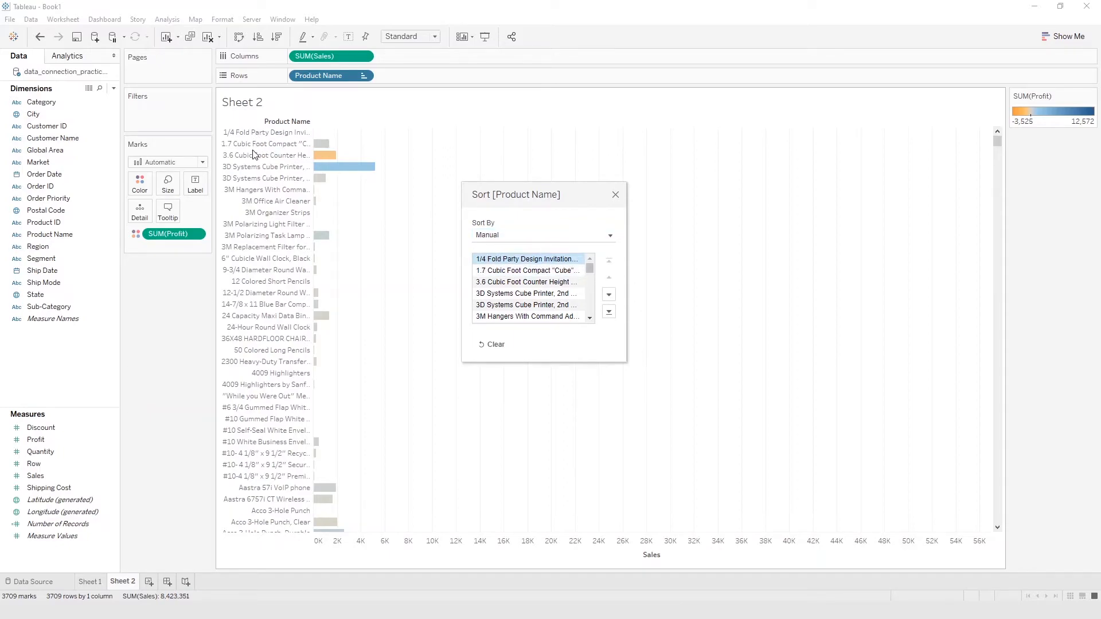
left_click_drag(501, 317, 498, 259)
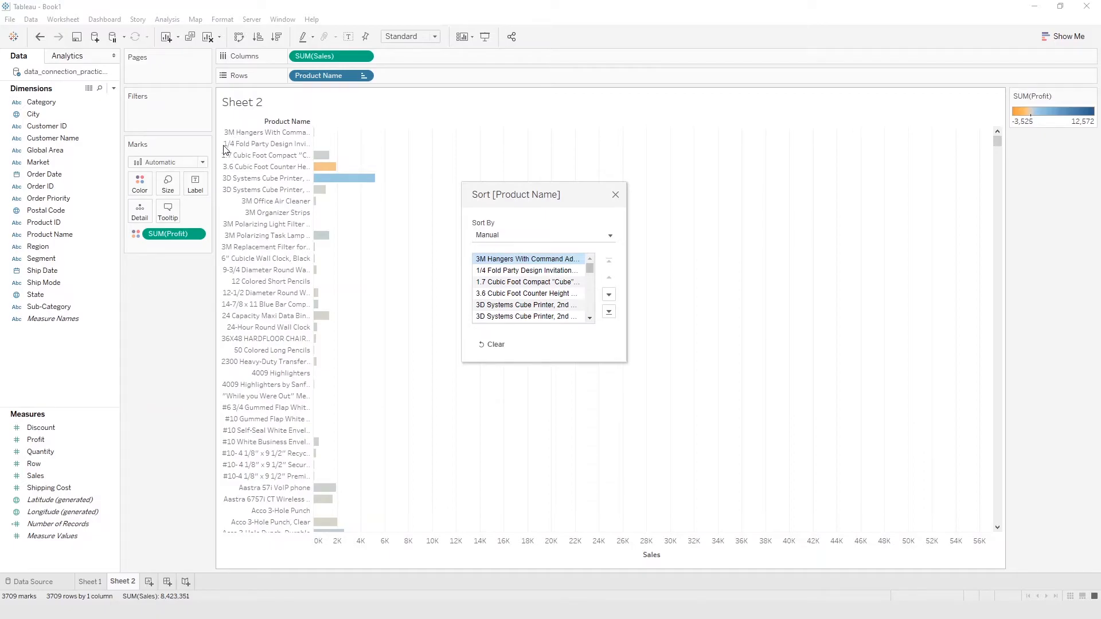
Apply a nested descending sort to Product Name based on Sub-Category with the Count (Distinct) aggregation
left_click(512, 237)
left_click(518, 283)
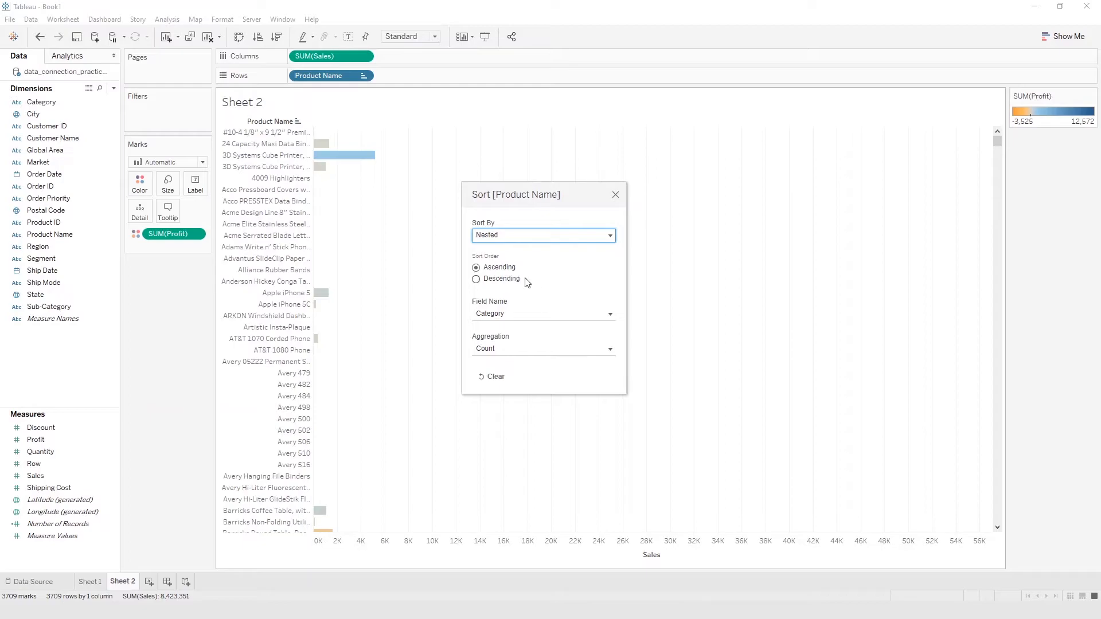
left_click(494, 280)
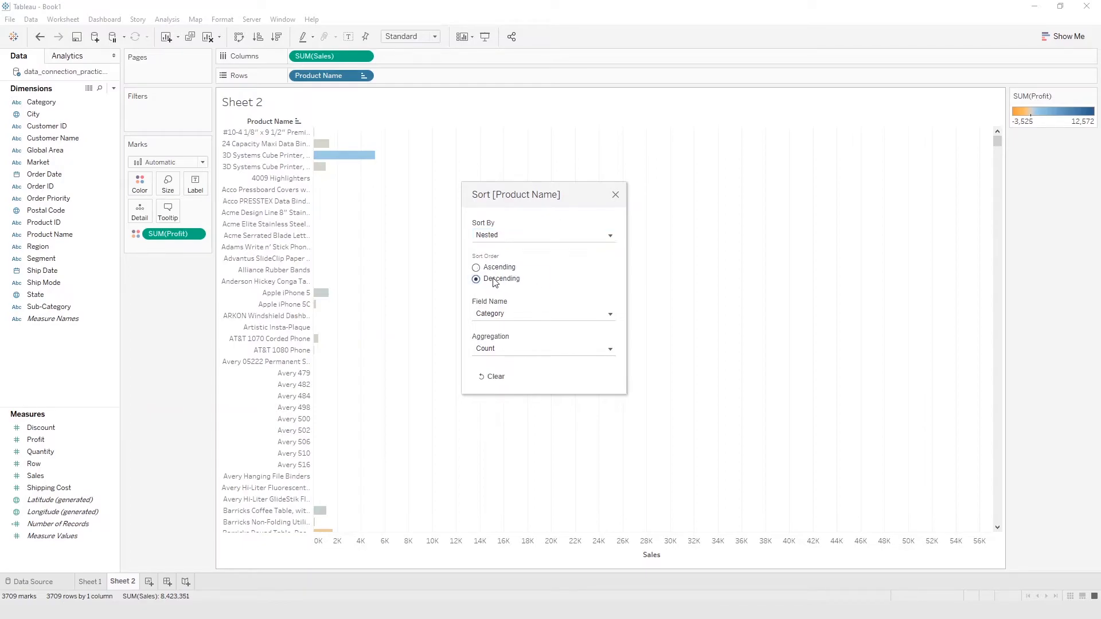
left_click(518, 314)
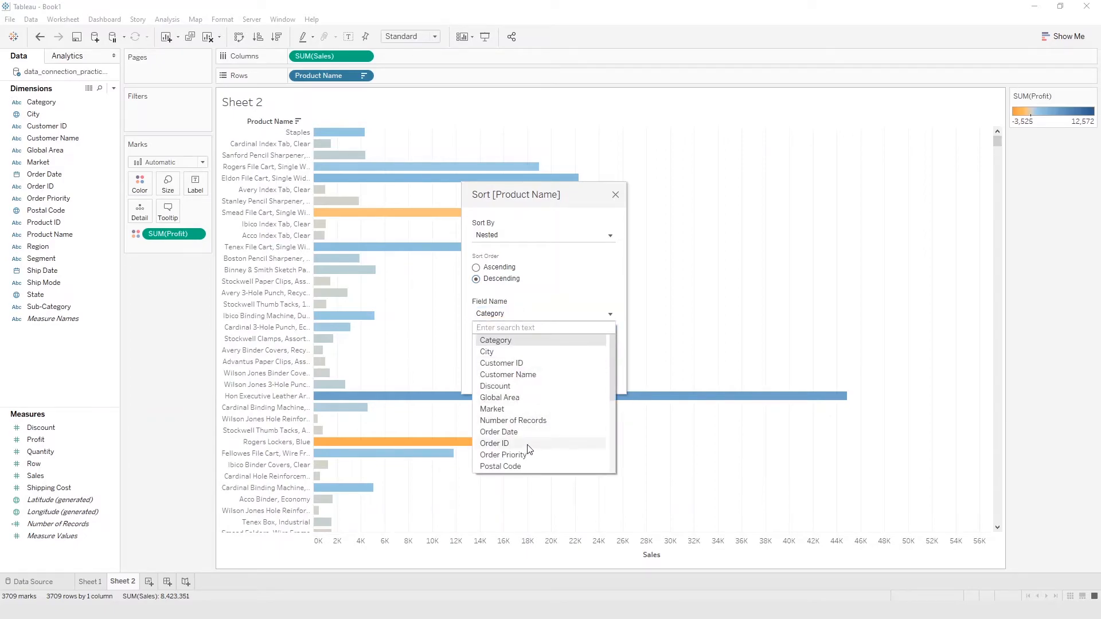
scroll(529, 450, "down", 5)
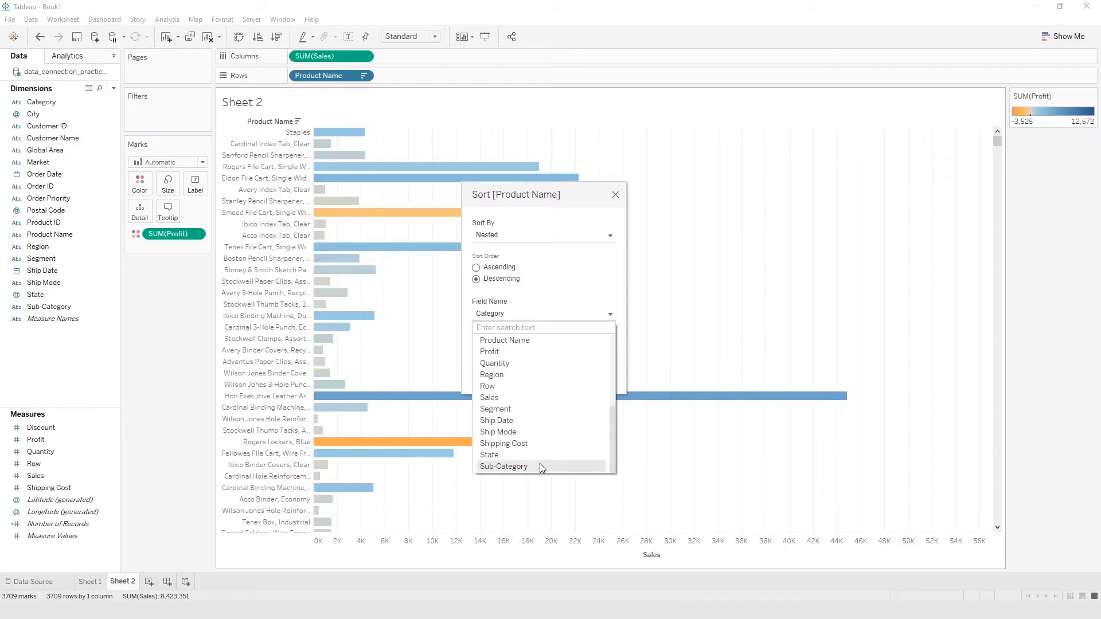
left_click(539, 466)
left_click(522, 349)
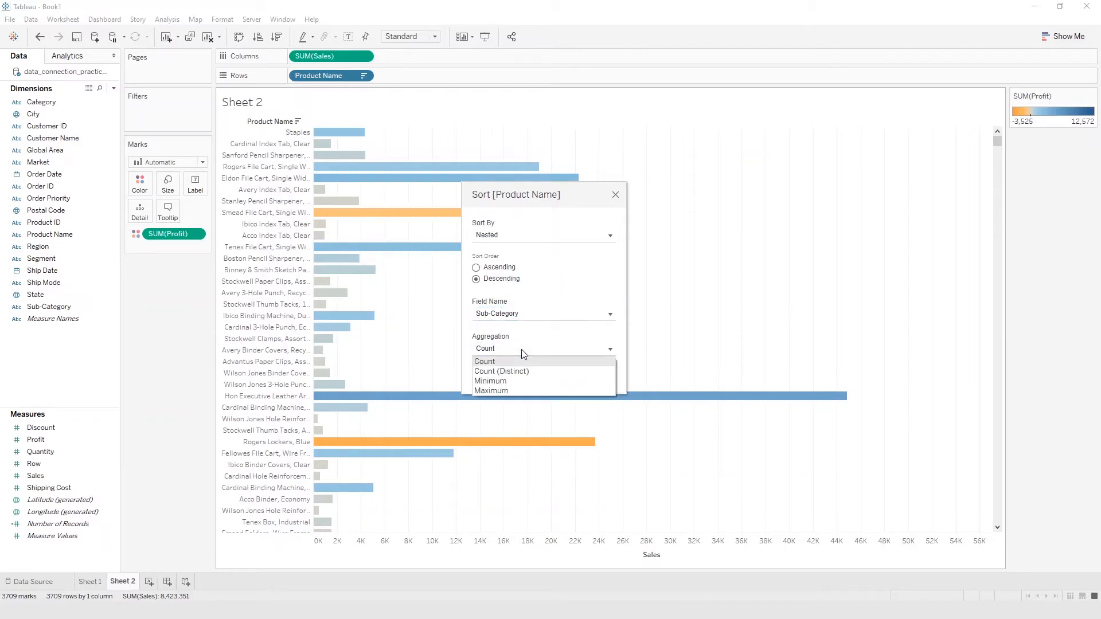
left_click(504, 371)
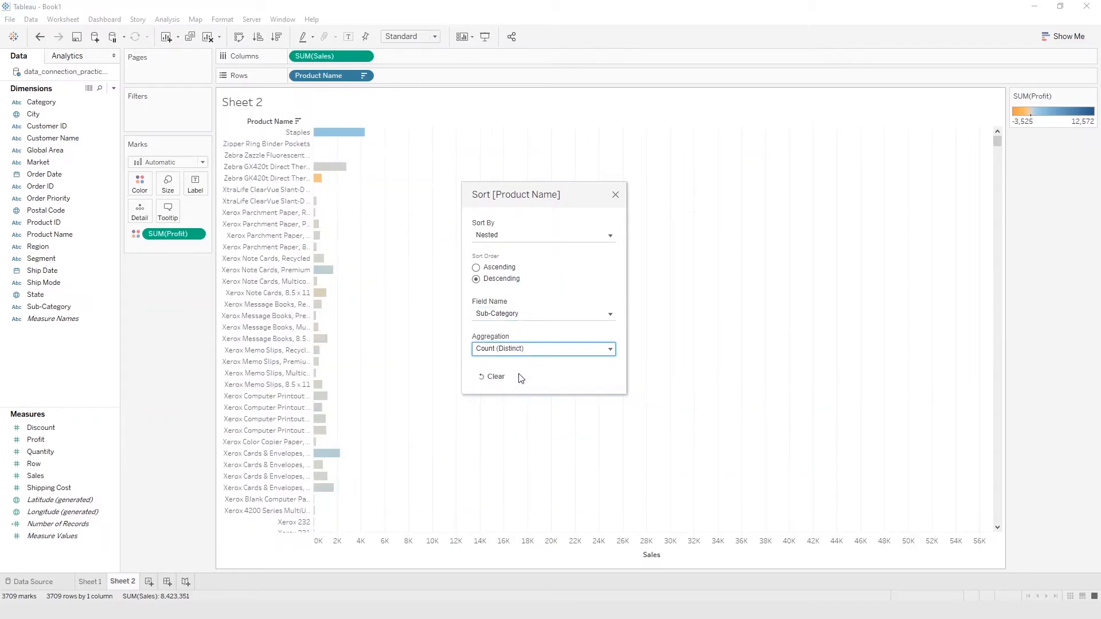
left_click(615, 196)
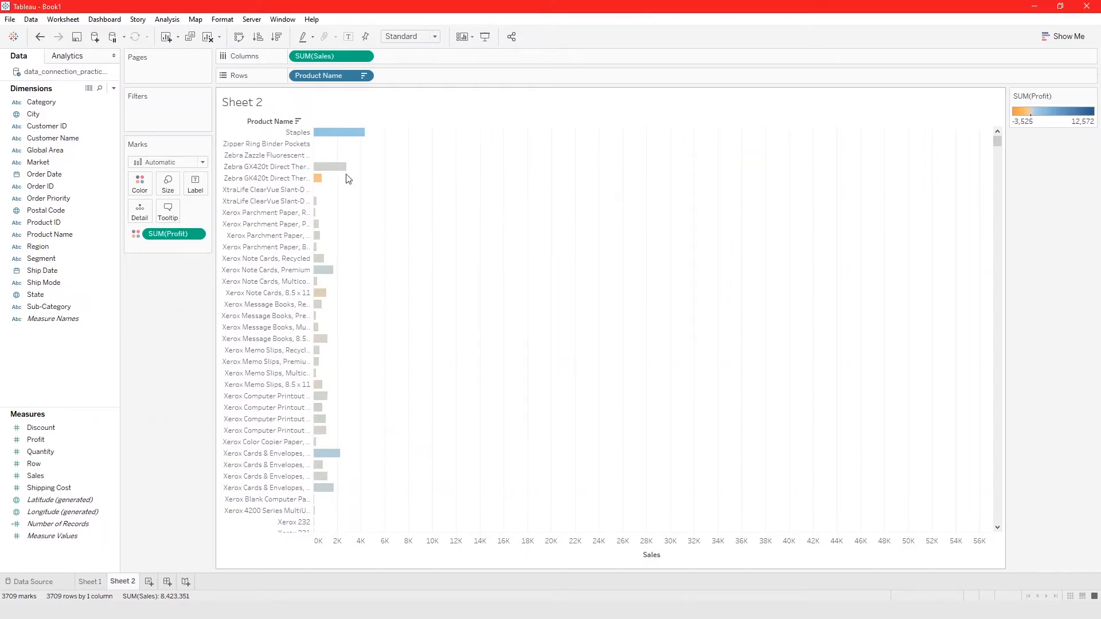
Break the rows down by Sub-Category in place of Product Name, and clear the whole sheet
left_click_drag(49, 307, 305, 78)
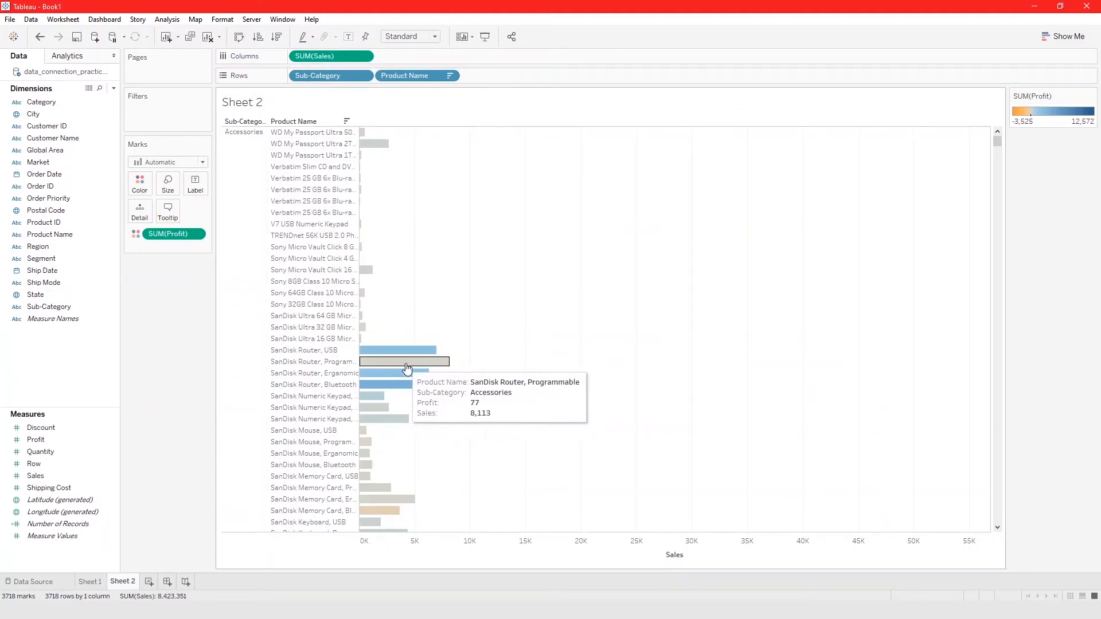
right_click(365, 81)
left_click(467, 296)
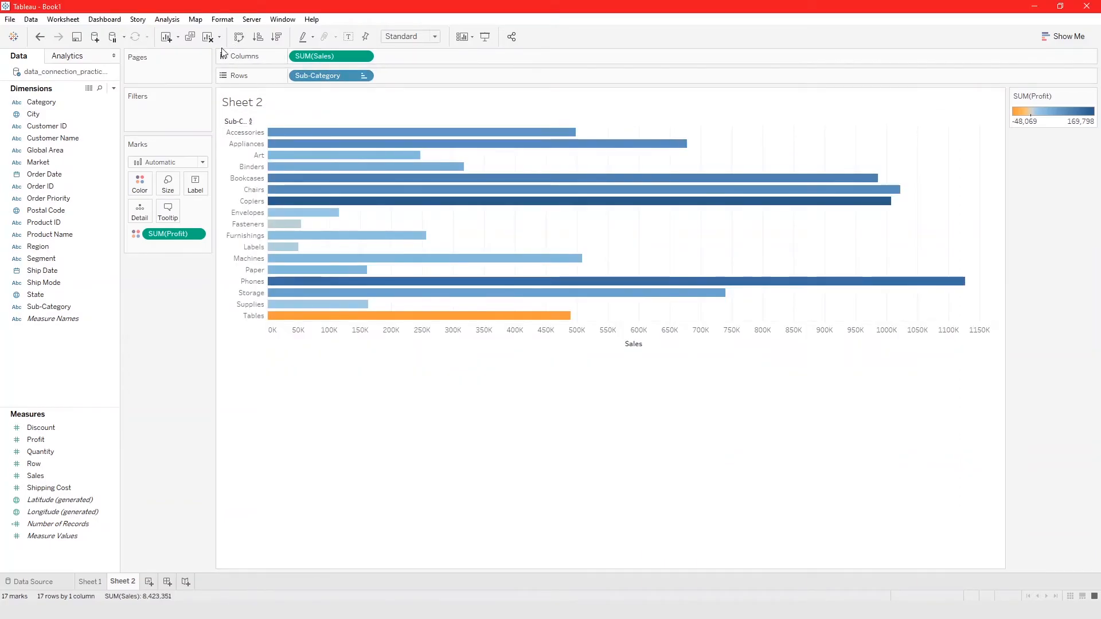
left_click(207, 37)
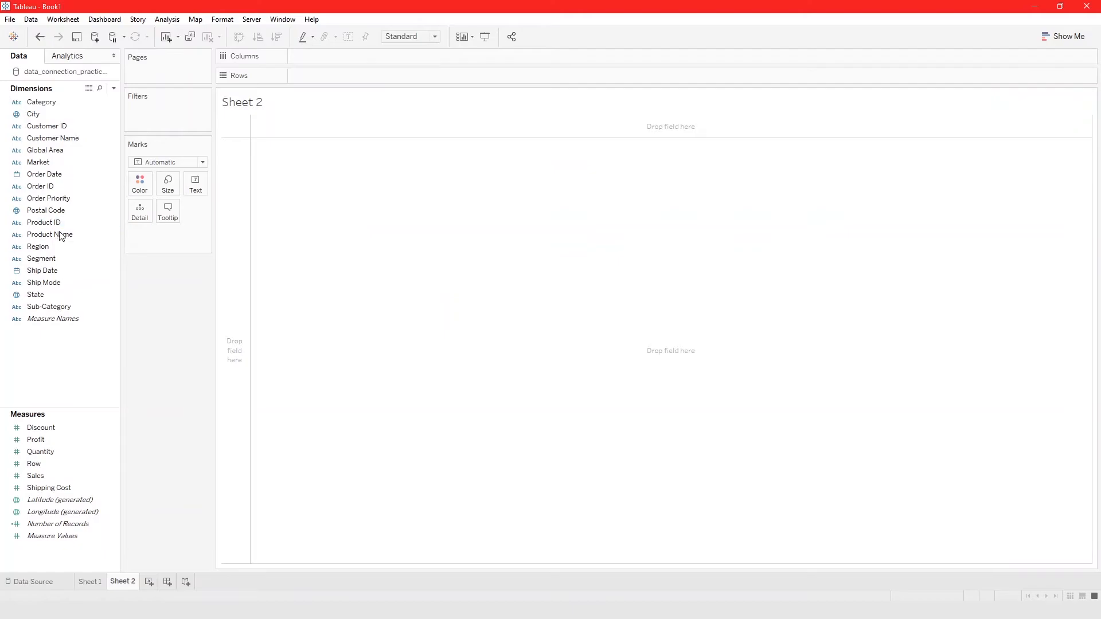
Build a bar chart of Sales by Sub-Category sorted in descending order, and clear the sheet
left_click_drag(35, 475, 430, 59)
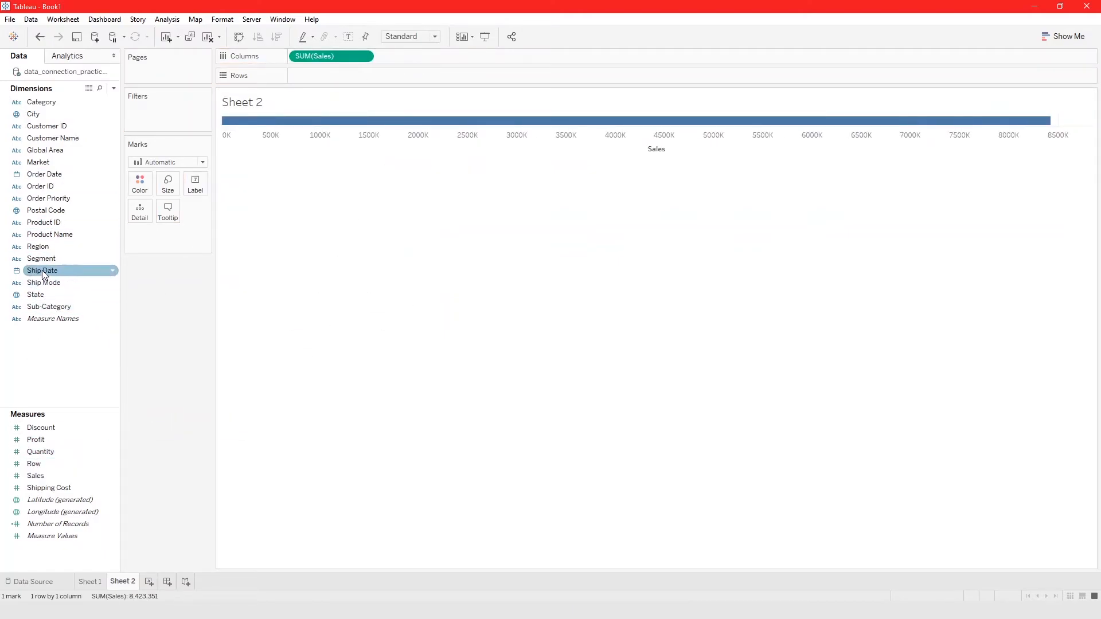
left_click_drag(48, 306, 387, 86)
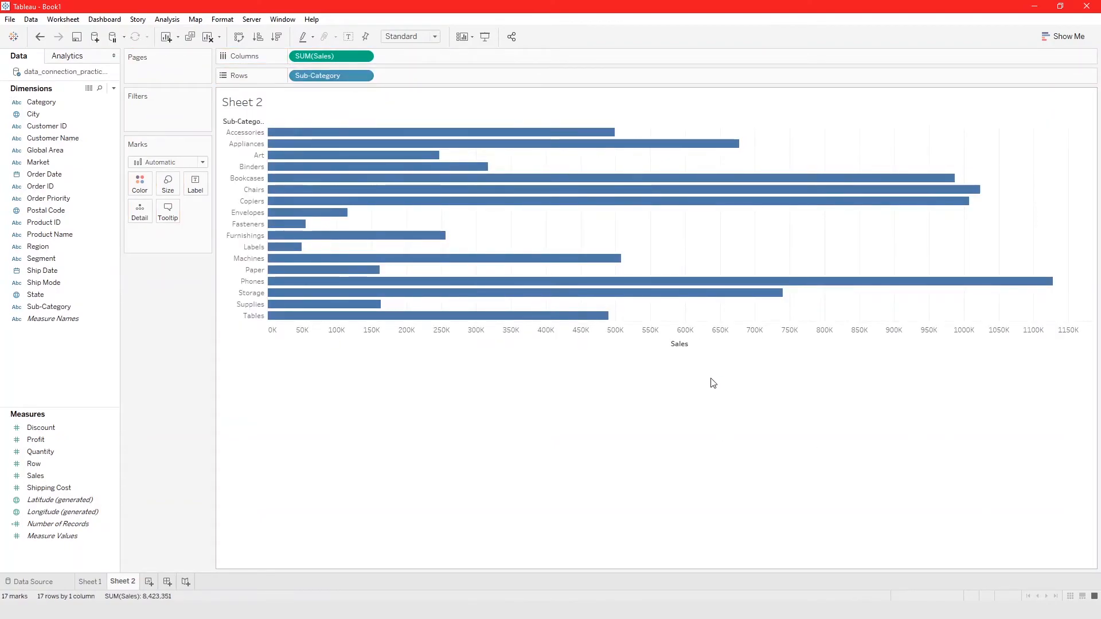
left_click(679, 121)
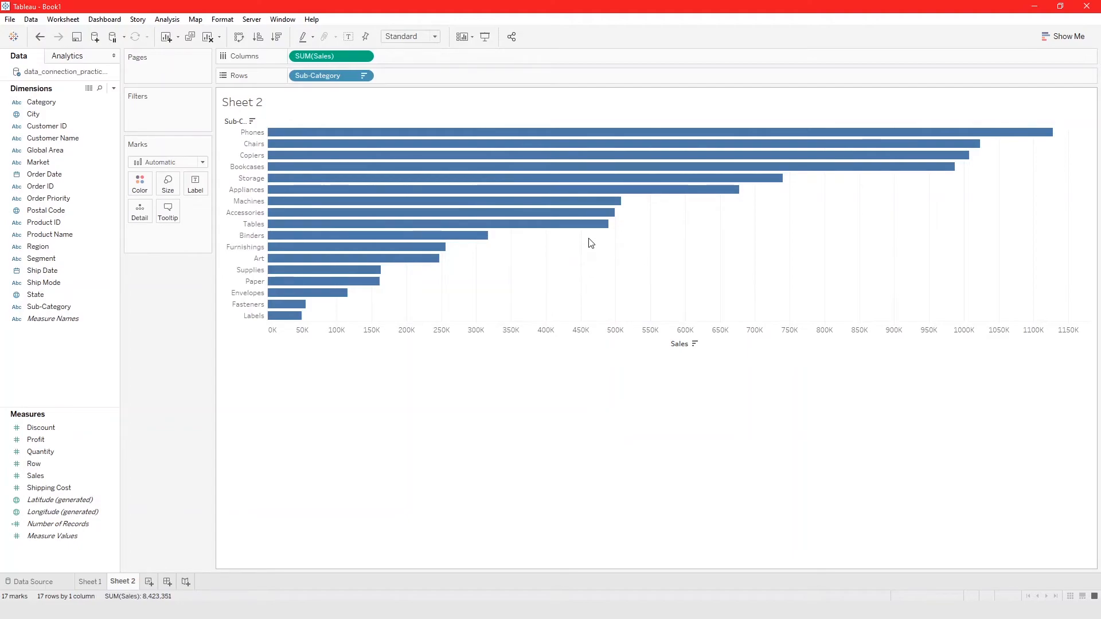
mouse_move(598, 156)
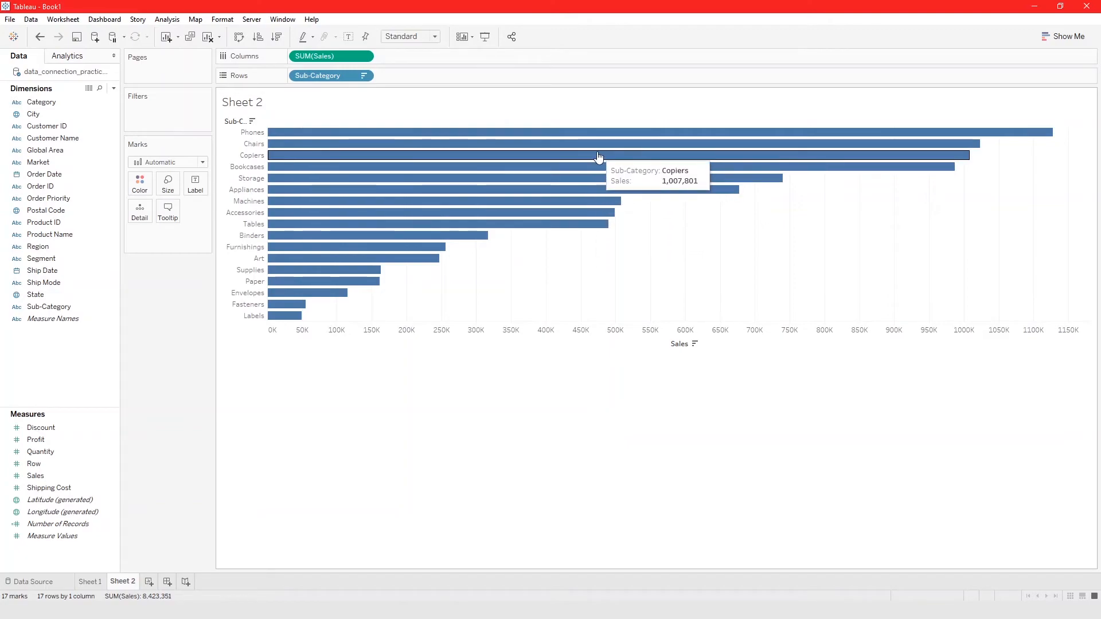
left_click(210, 36)
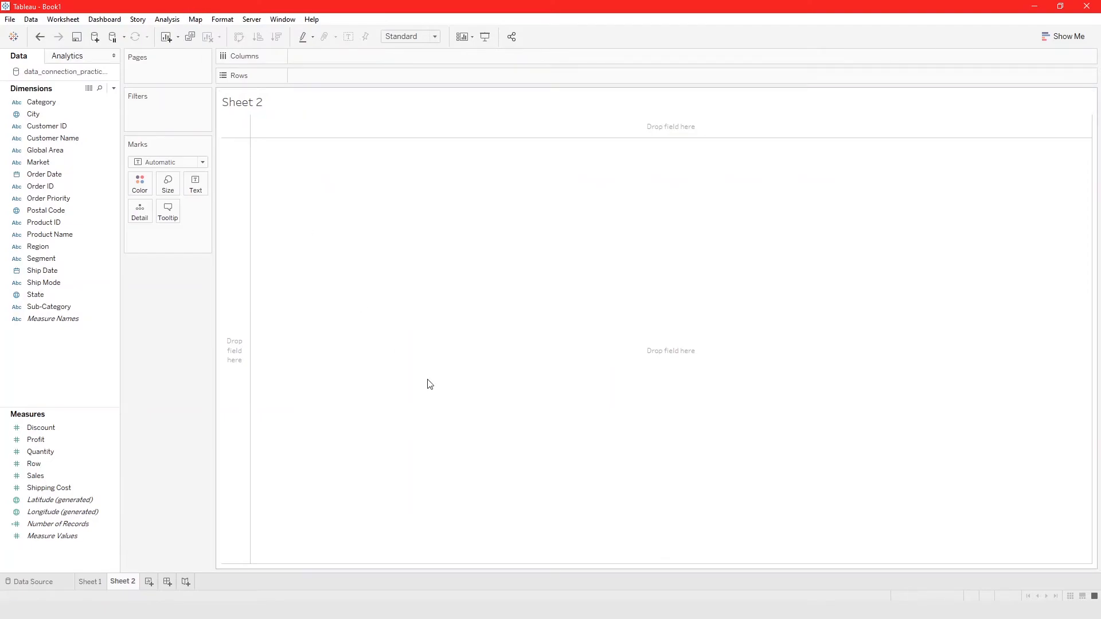
Set the default sort of the Sub-Category dimension to descending alphabetic order, and switch it to Manual
right_click(57, 309)
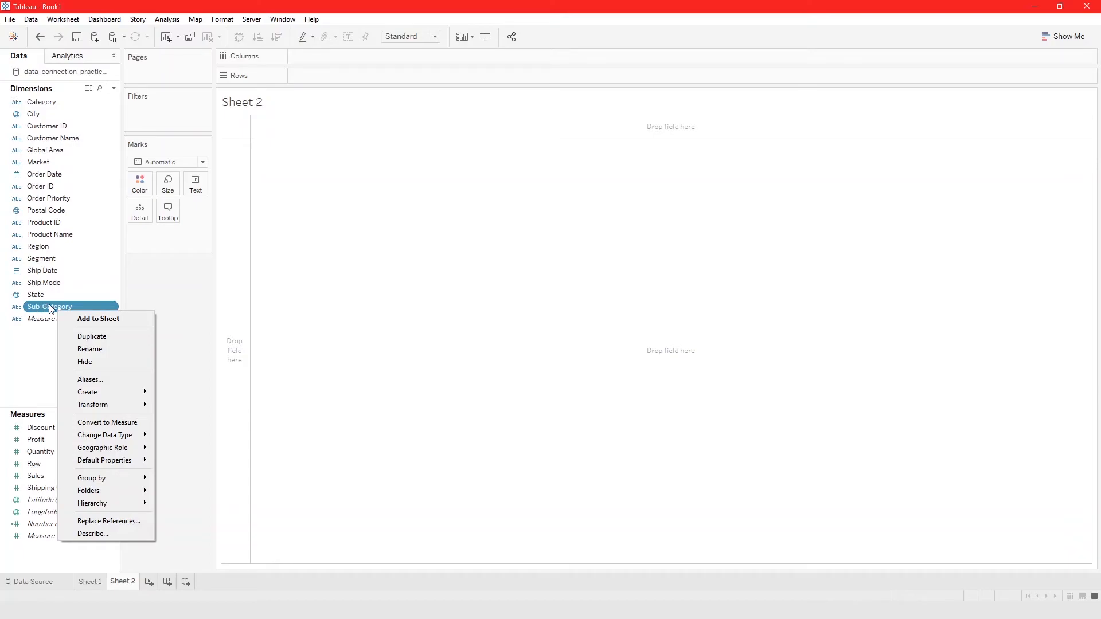
mouse_move(134, 465)
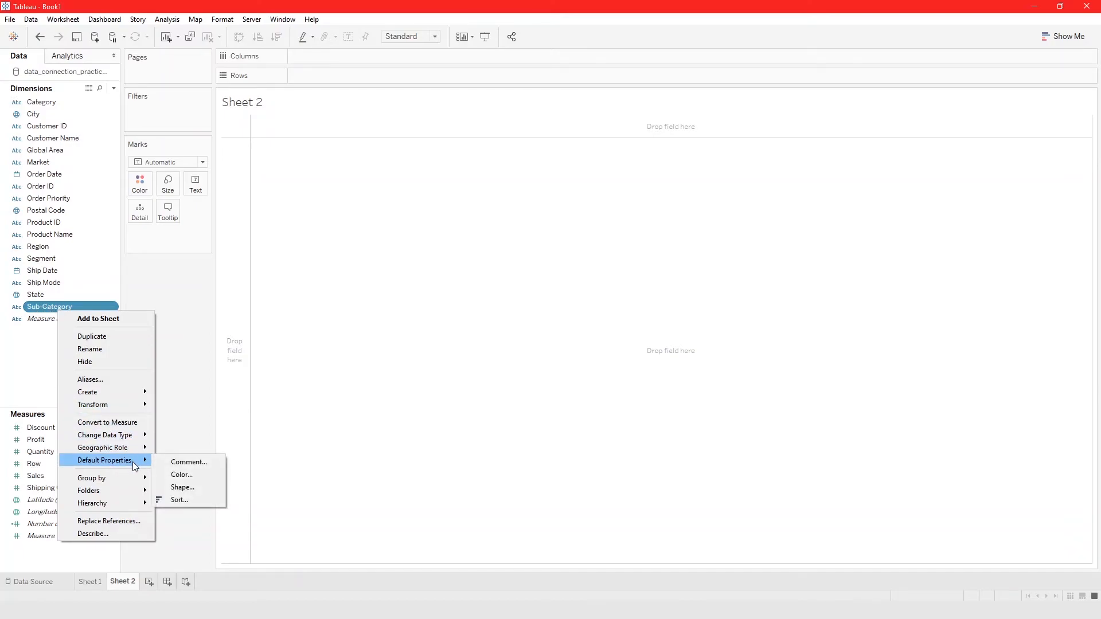
left_click(177, 499)
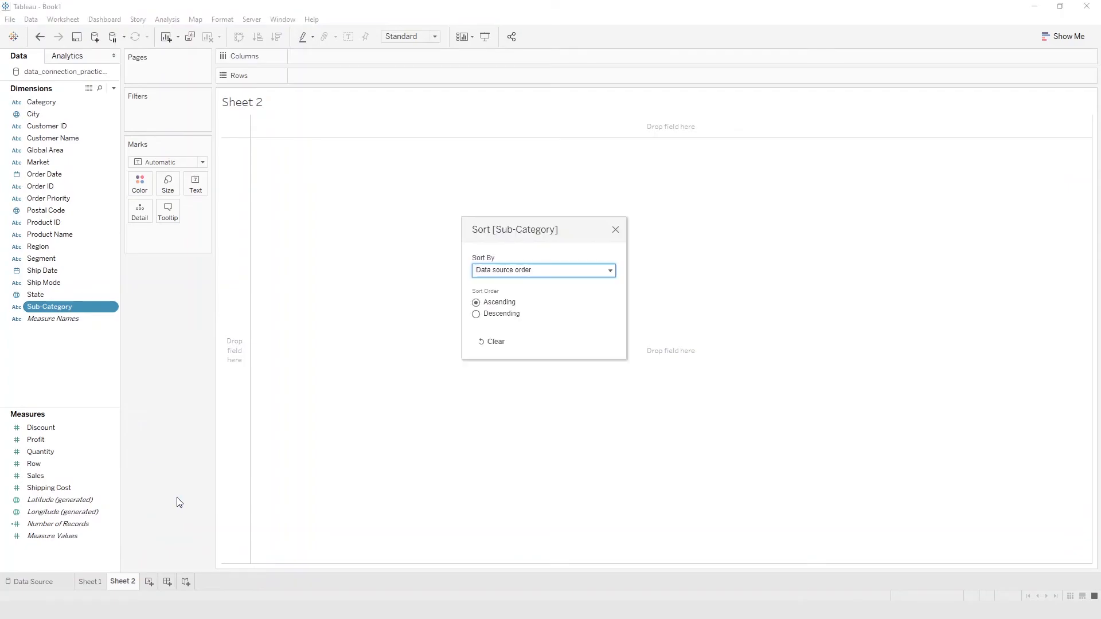
left_click(502, 315)
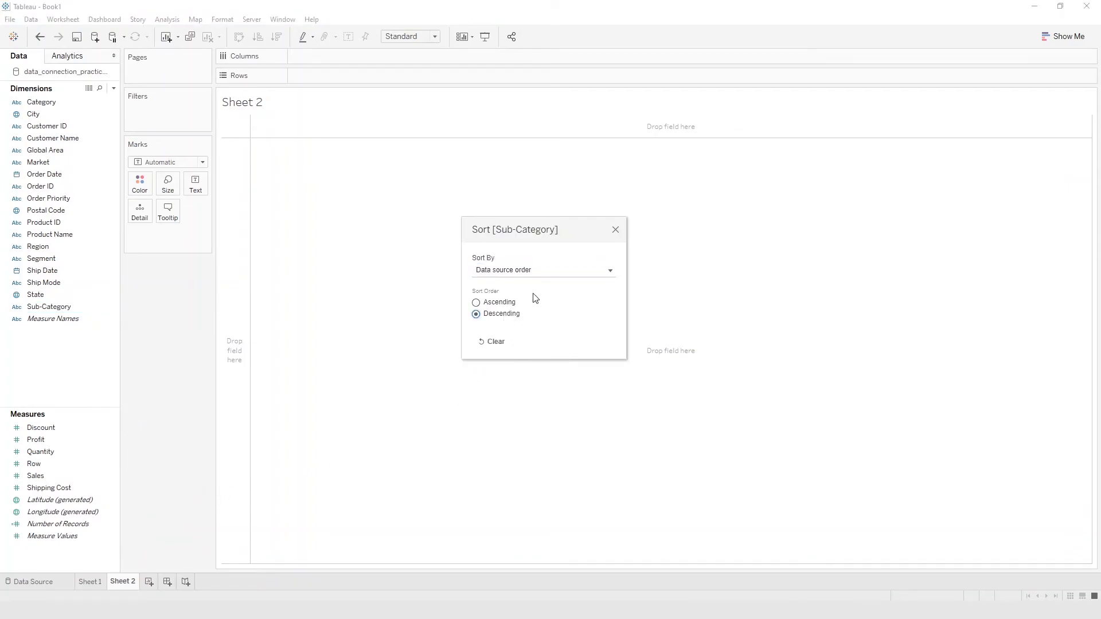
left_click(533, 274)
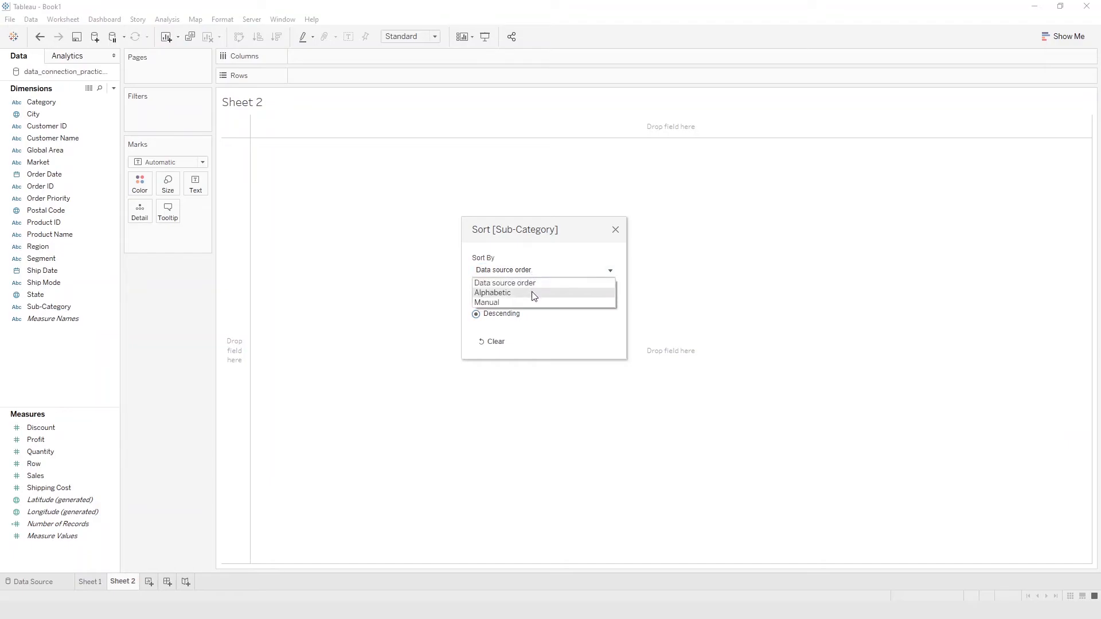
left_click(534, 293)
left_click(532, 277)
left_click(527, 305)
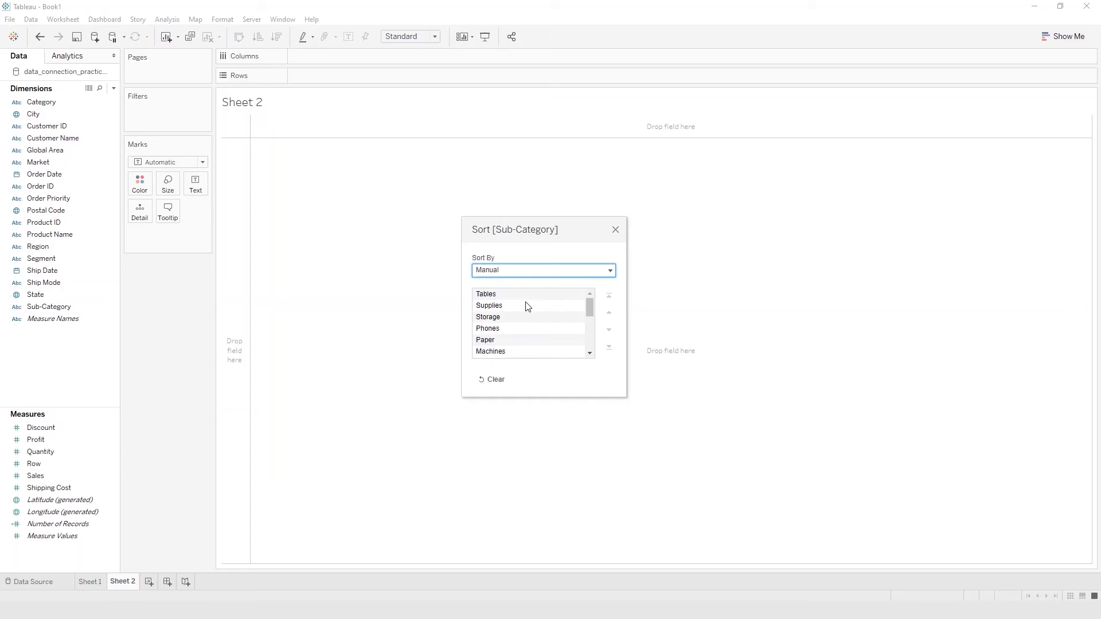
Move Phones, Machines and Appliances, in that order, to the head of Sub-Category's default manual sort list and close the sort settings
left_click_drag(497, 328, 497, 297)
left_click_drag(500, 355, 505, 302)
scroll(514, 335, "down", 4)
left_click_drag(511, 343, 506, 315)
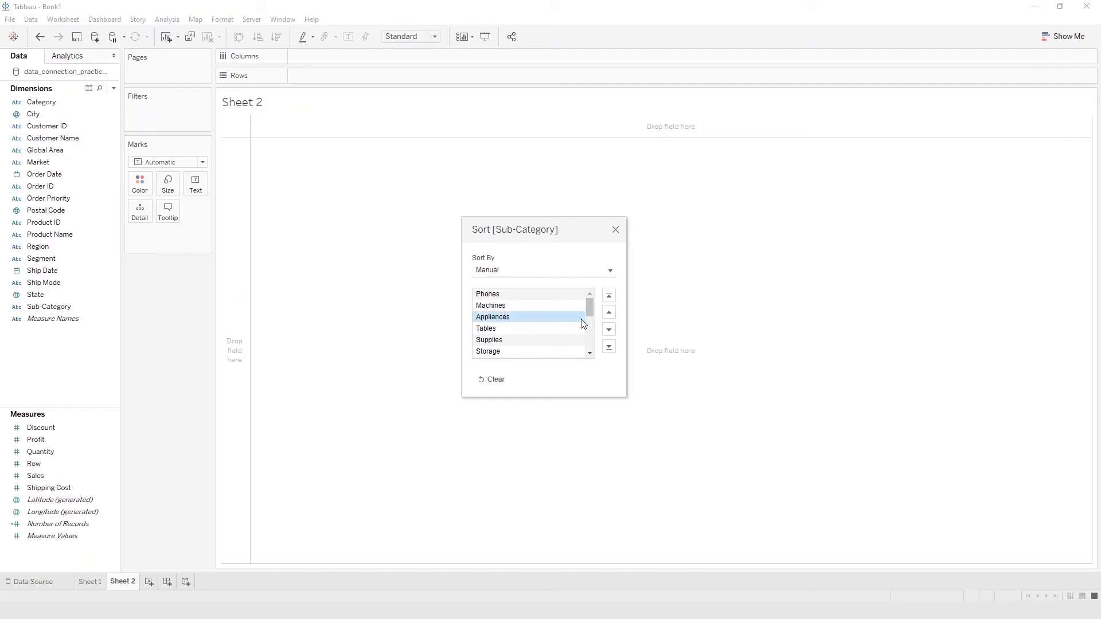
left_click(616, 231)
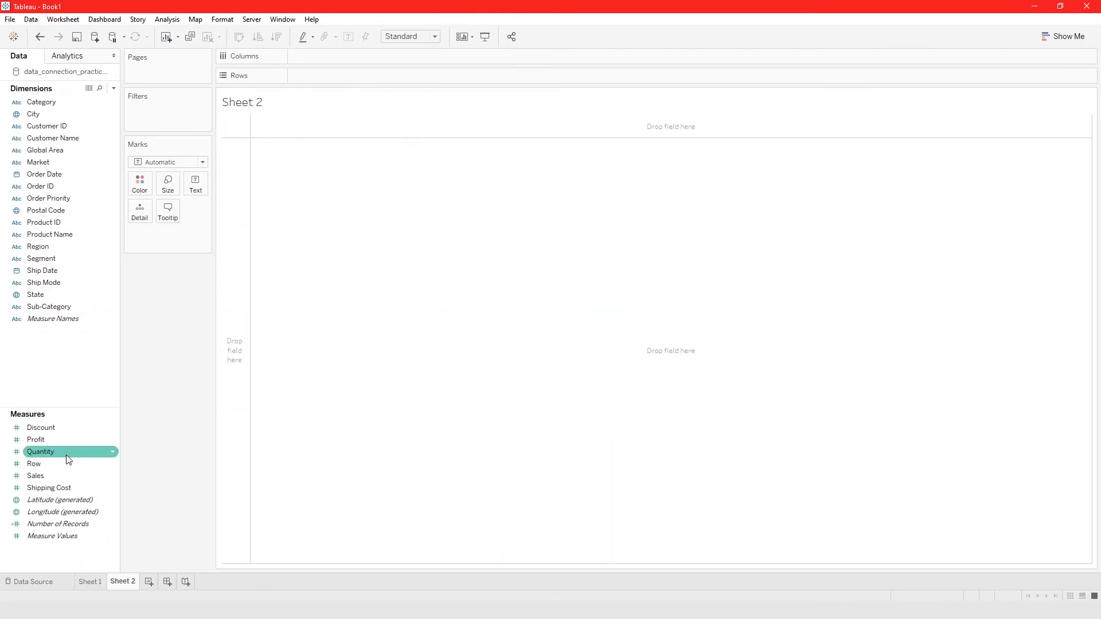
Build a bar chart of Sales by Sub-Category and toggle the sort of the sub-categories from their header
left_click_drag(57, 476, 361, 56)
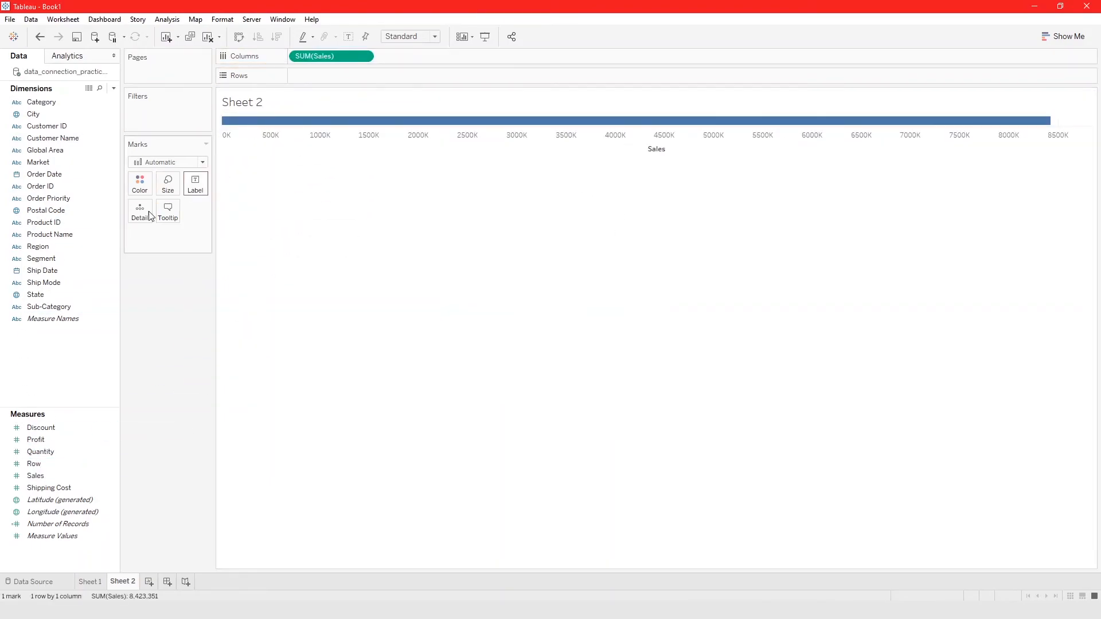
left_click_drag(69, 309, 449, 76)
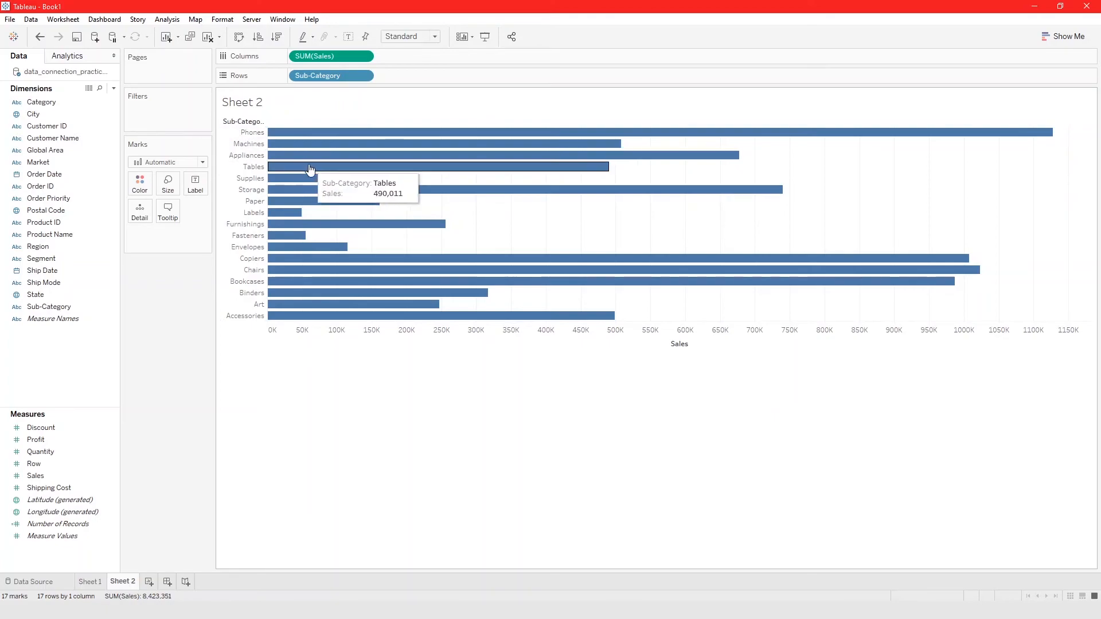
left_click(252, 121)
left_click(252, 121)
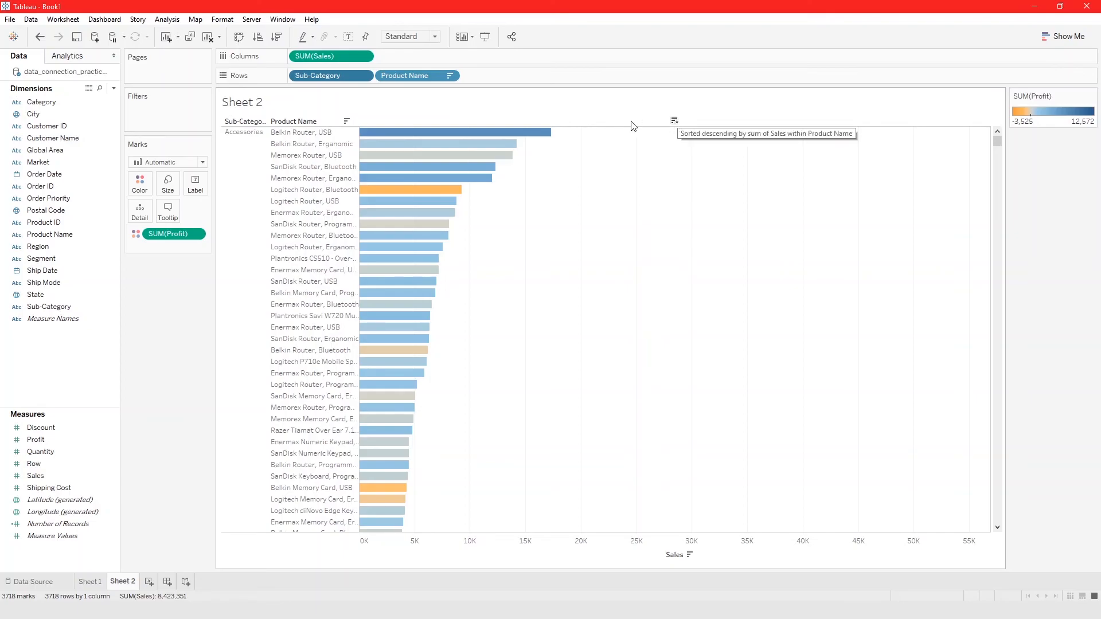
Cycle the Product Name sort to ascending and off, and try alphabetic and Sales-based sorts of Sub-Category in both directions
left_click(349, 122)
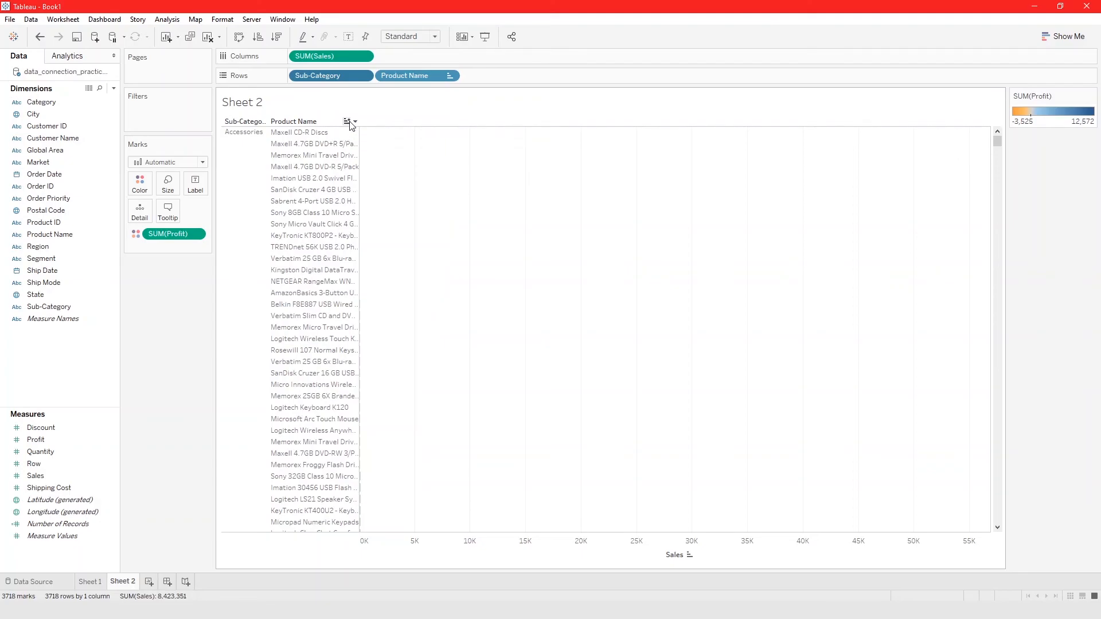
left_click(349, 122)
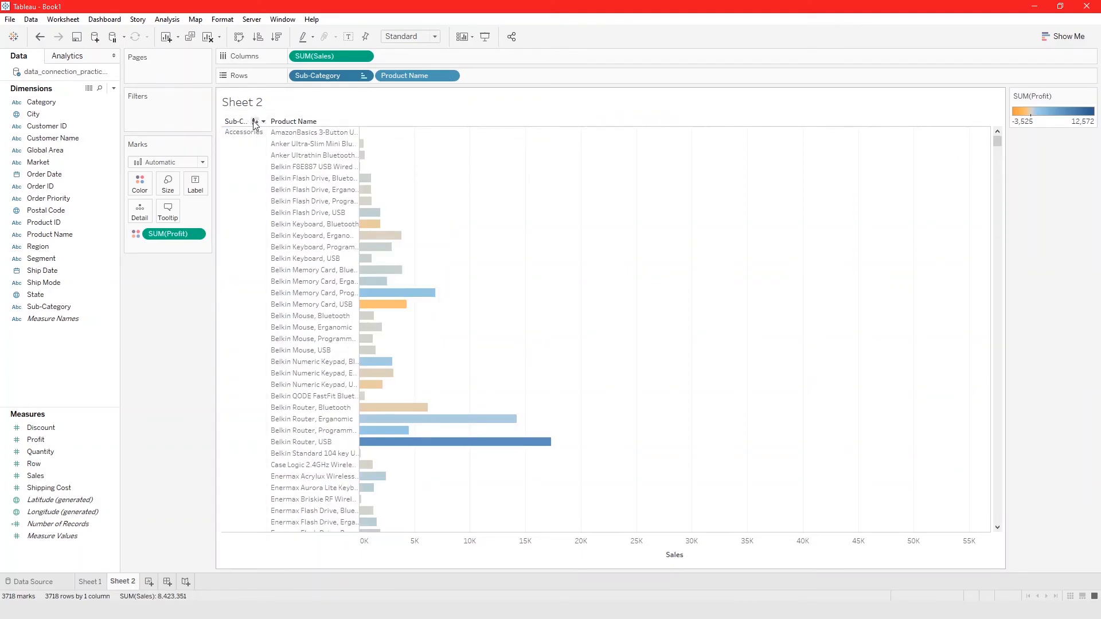
left_click(256, 122)
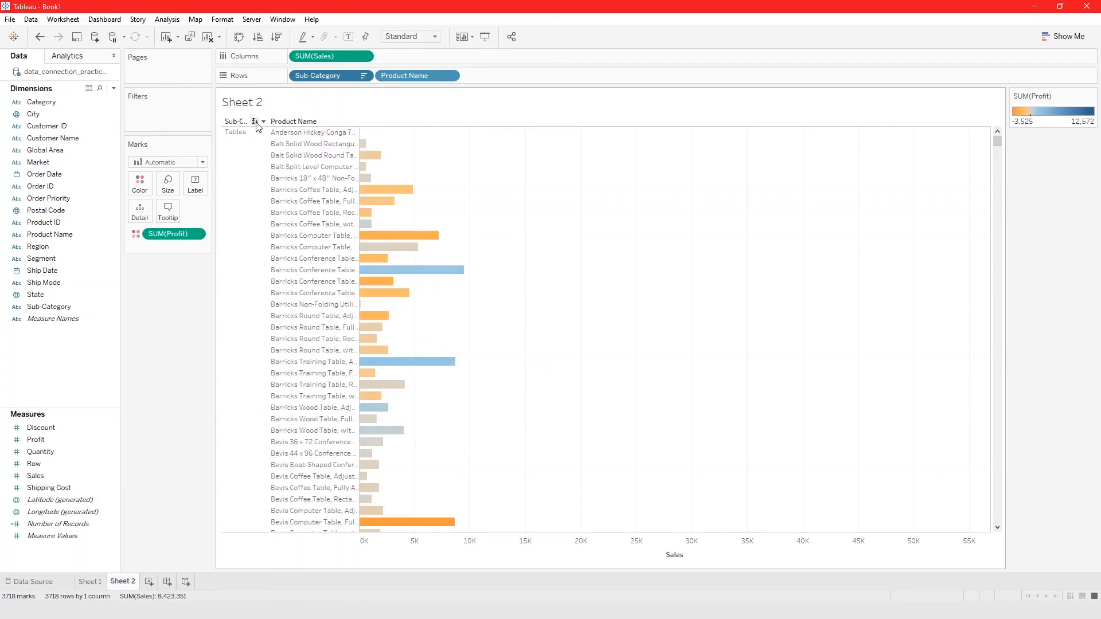
left_click(255, 122)
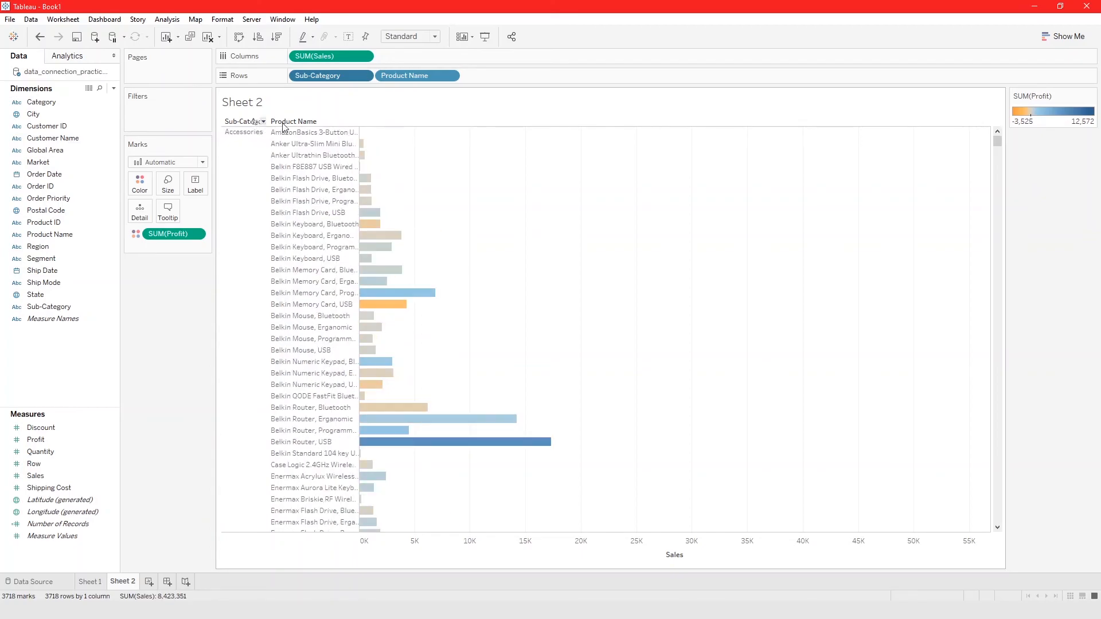
left_click(282, 35)
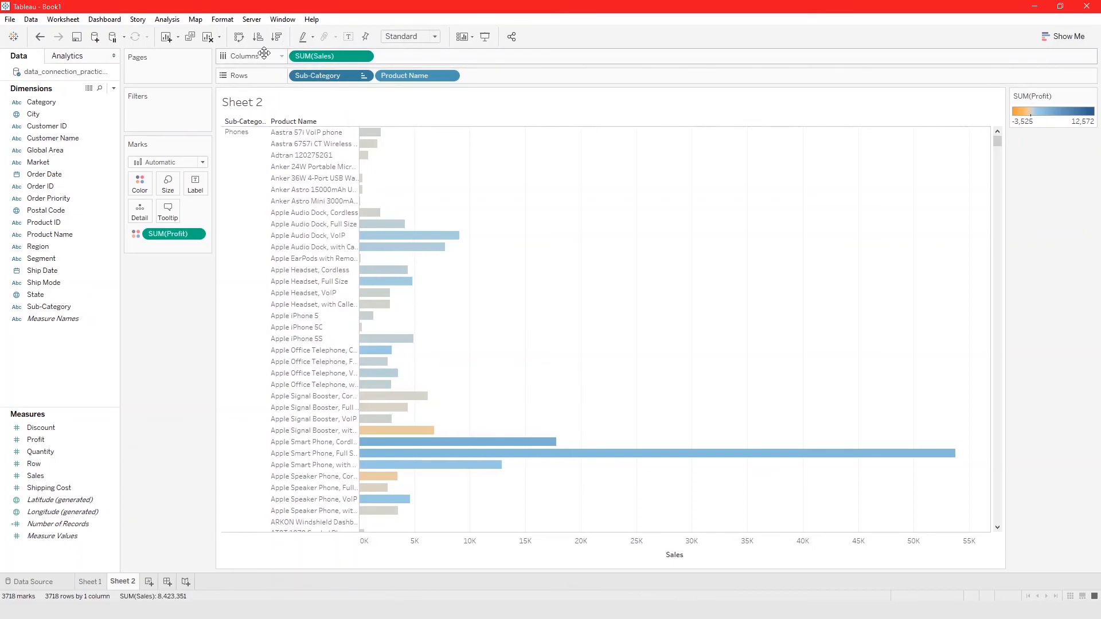
left_click(257, 38)
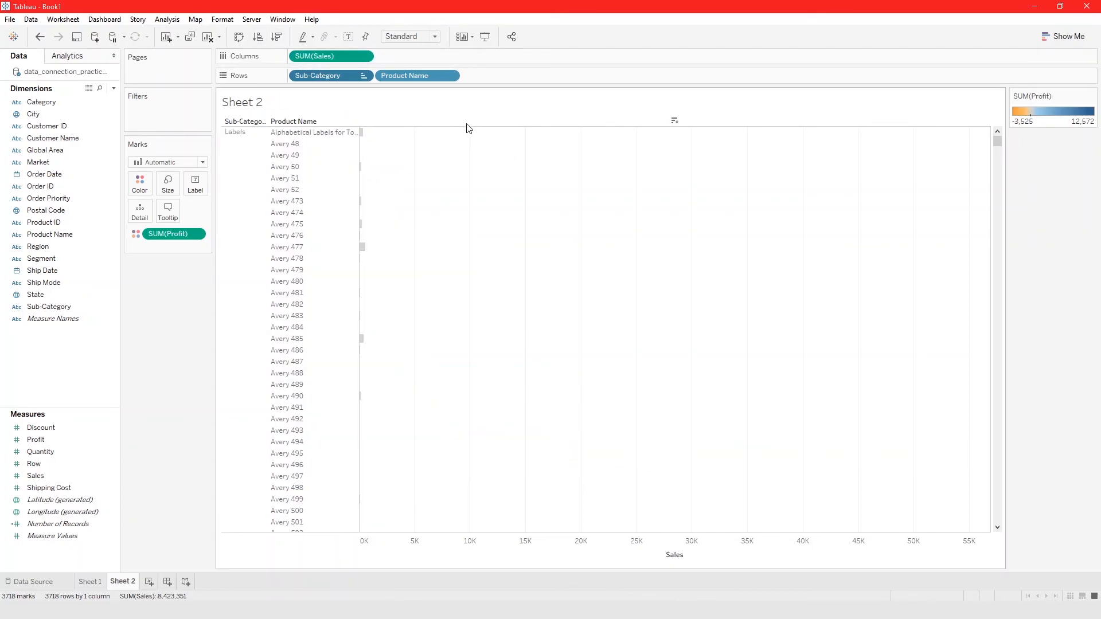
Sort the product names by descending Sales within each sub-category, and sort the sub-categories alphabetically in ascending order
left_click(672, 122)
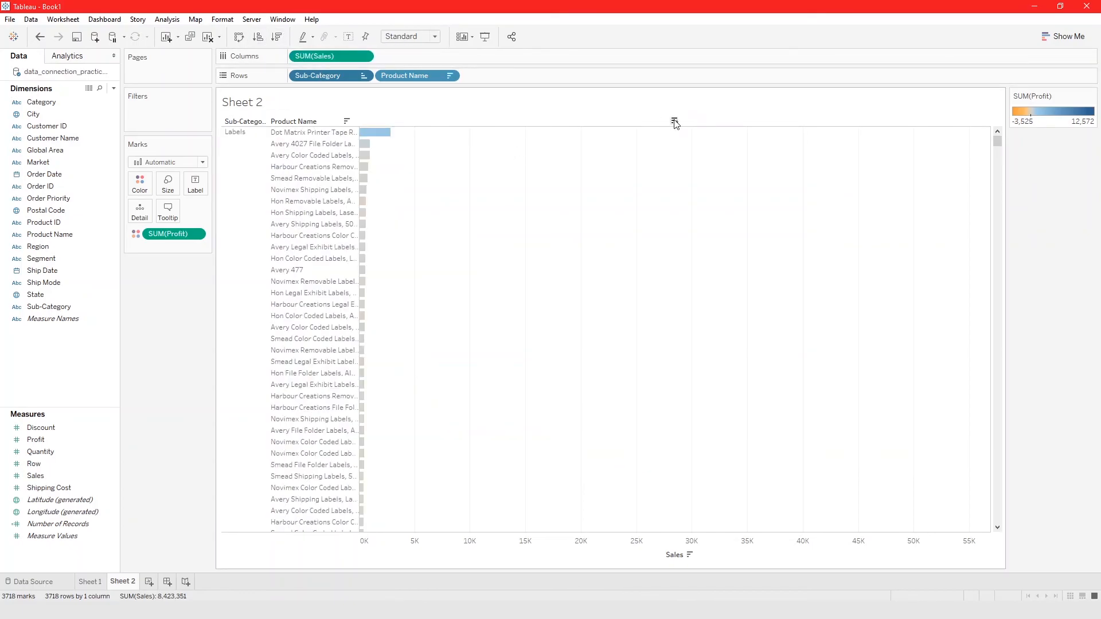
left_click(256, 122)
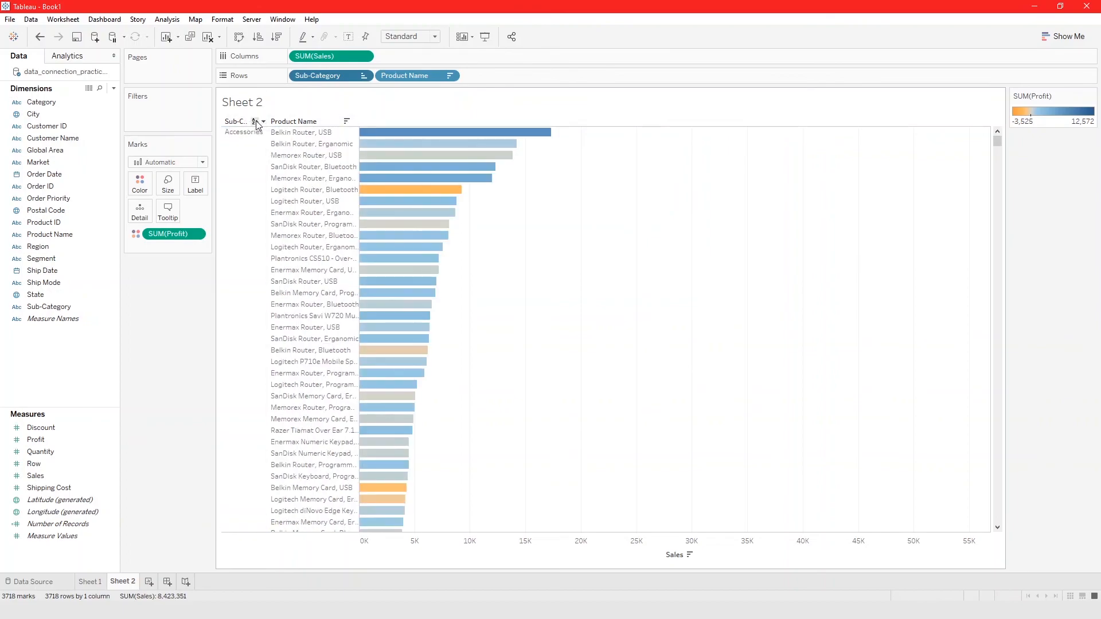
Check the options of the Product Name and SUM(Sales) fields, and open the sort settings for Product Name
left_click(449, 76)
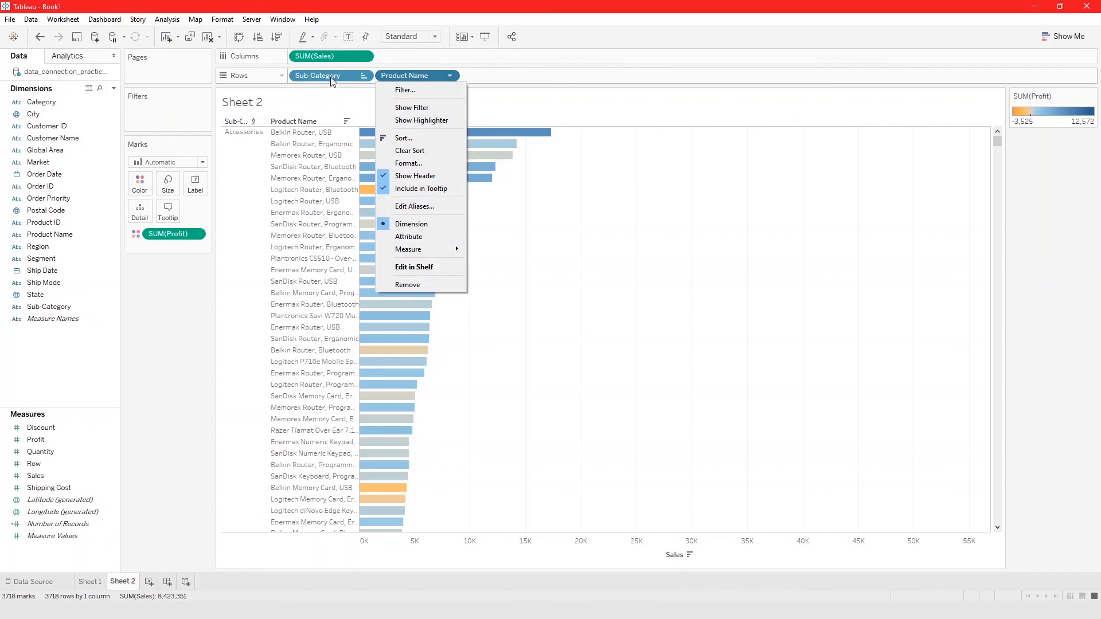
left_click(494, 64)
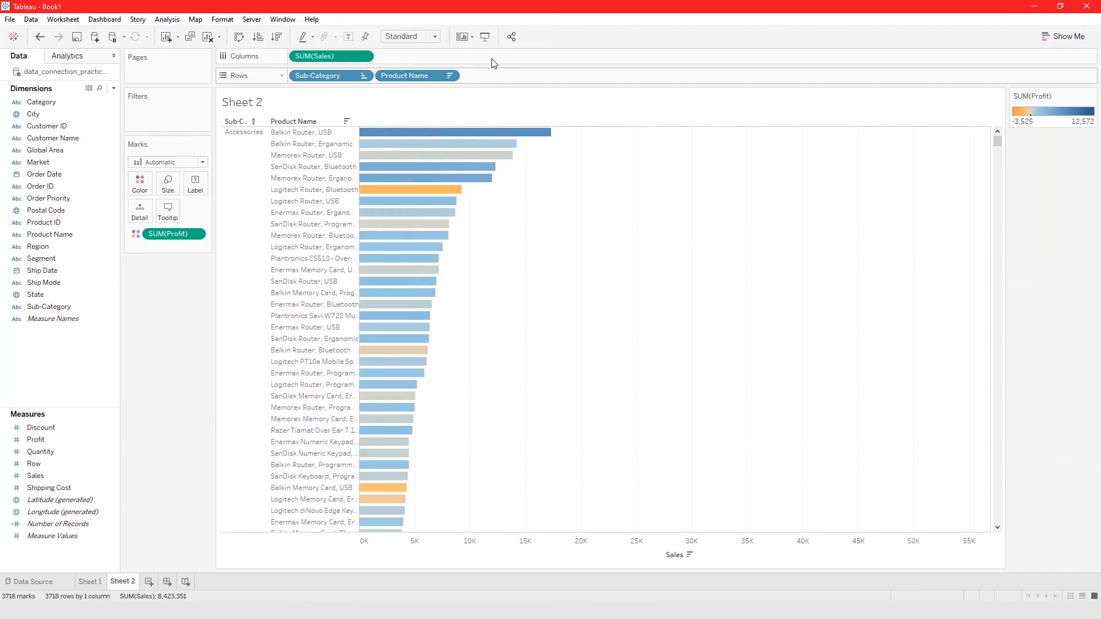
left_click(364, 57)
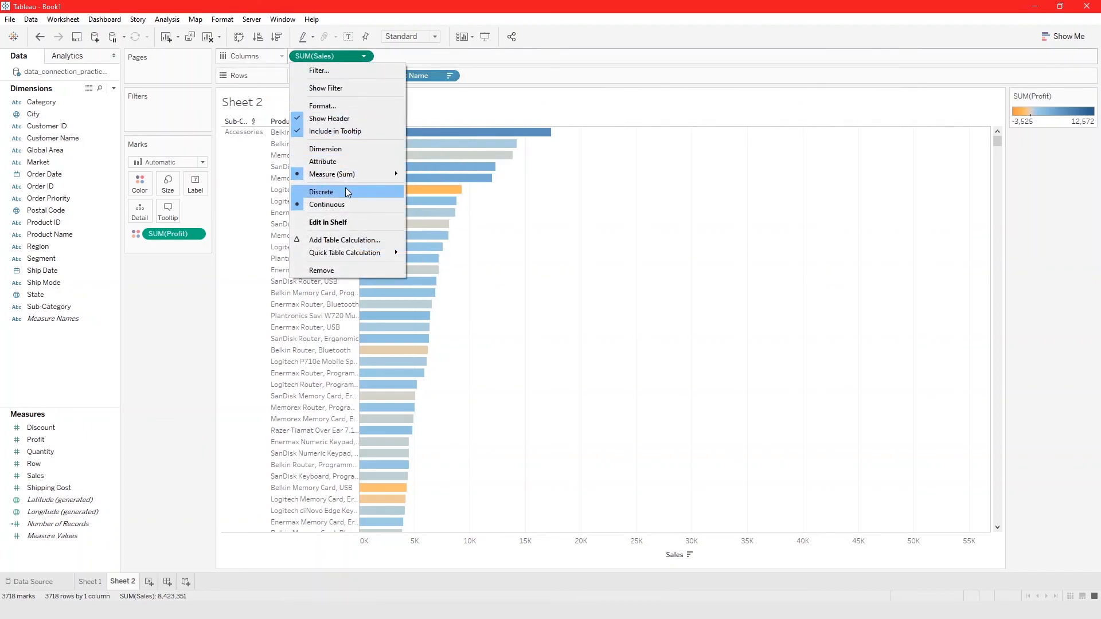
left_click(469, 89)
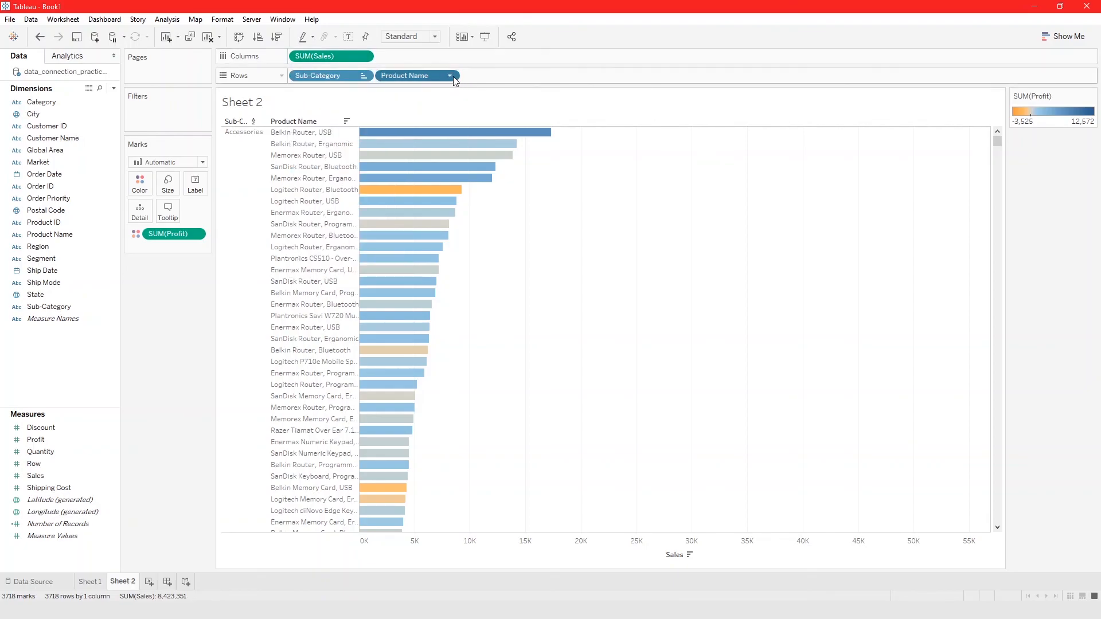
left_click(450, 76)
left_click(429, 139)
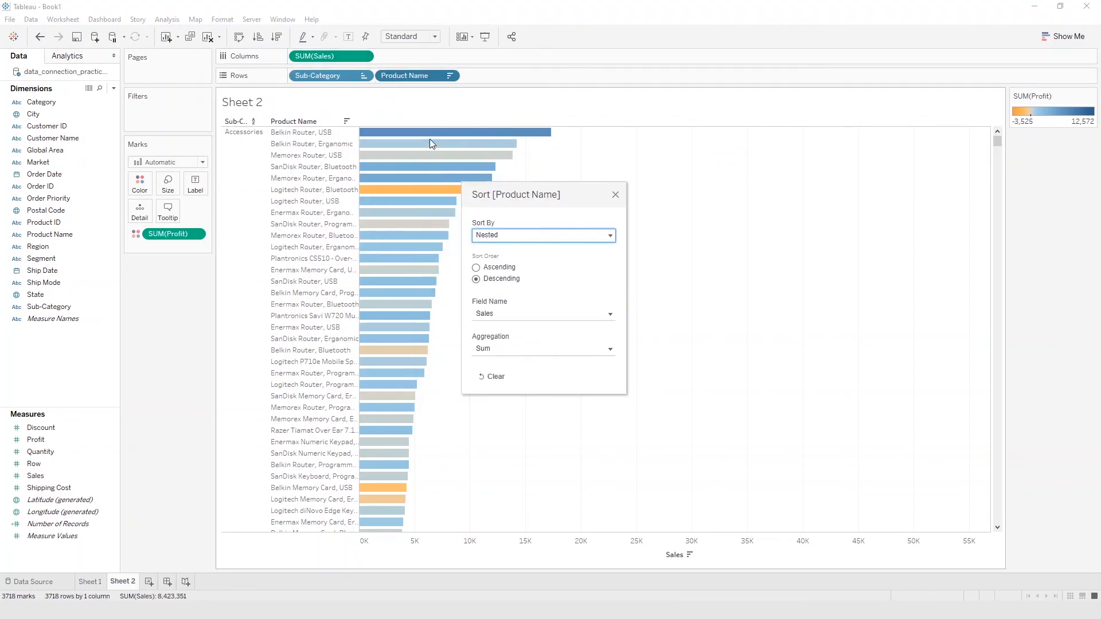